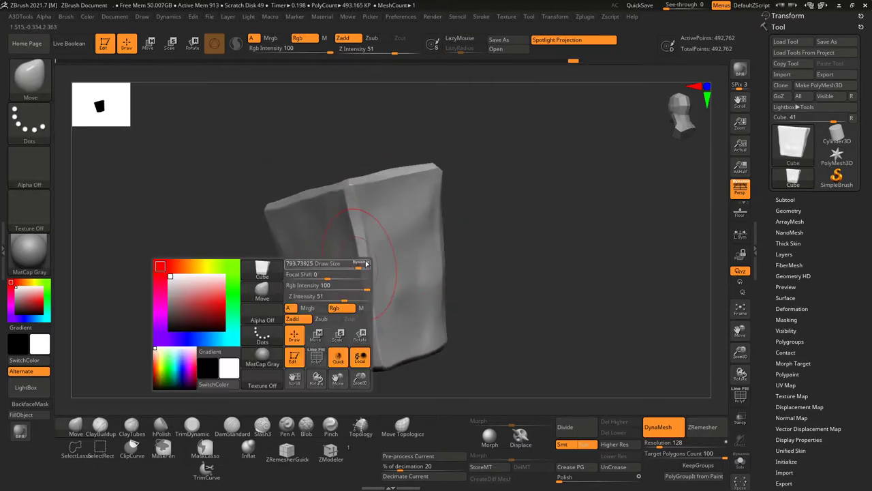
Orbit around the block from several angles, ending with its wavy top facing forward
mouse_move(307, 190)
mouse_down()
mouse_move(374, 179)
mouse_move(350, 321)
mouse_move(361, 317)
mouse_up()
mouse_move(316, 261)
mouse_down()
mouse_move(298, 222)
mouse_move(237, 178)
mouse_move(427, 241)
mouse_move(329, 191)
mouse_move(226, 250)
mouse_up()
mouse_move(277, 236)
mouse_down()
mouse_move(263, 288)
mouse_move(299, 253)
mouse_move(399, 306)
mouse_move(357, 341)
mouse_move(436, 219)
mouse_move(381, 189)
mouse_up()
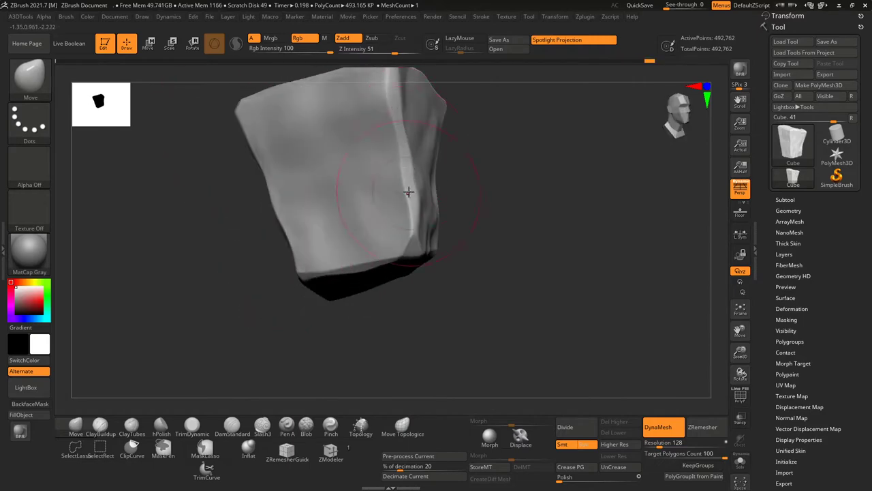
drag(407, 192, 459, 151)
drag(316, 301, 323, 167)
mouse_move(373, 176)
mouse_down()
mouse_move(327, 269)
mouse_move(171, 111)
mouse_move(272, 205)
mouse_move(382, 258)
mouse_move(467, 255)
mouse_move(122, 288)
mouse_move(543, 209)
mouse_move(455, 321)
mouse_move(503, 227)
mouse_up()
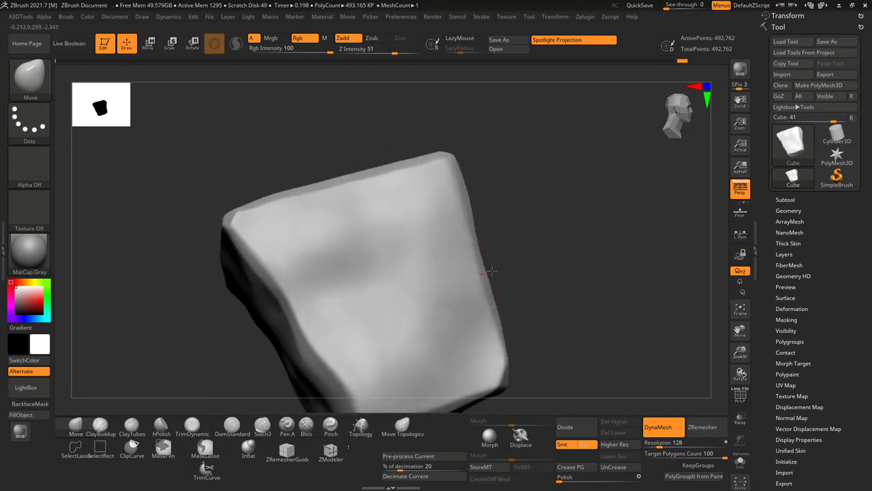
mouse_move(444, 151)
mouse_down()
mouse_move(234, 195)
mouse_move(302, 214)
mouse_move(286, 201)
mouse_move(286, 278)
mouse_move(498, 232)
mouse_move(349, 330)
mouse_move(364, 129)
mouse_move(325, 273)
mouse_move(362, 260)
mouse_move(399, 282)
mouse_move(292, 244)
mouse_move(325, 270)
mouse_move(286, 382)
mouse_up()
Carve the mouth line with DamStandard, then switch to ClayTubes to build it up
click(232, 426)
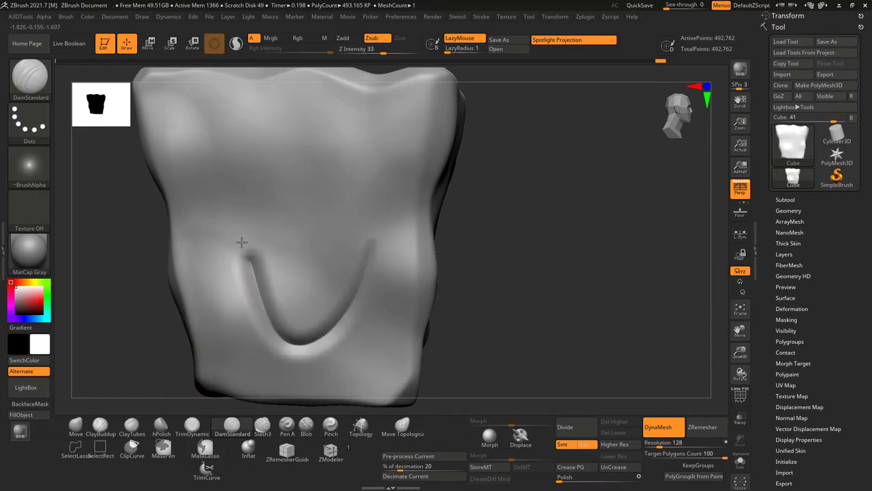
right_drag(368, 286, 294, 282)
key(b)
key(c)
key(t)
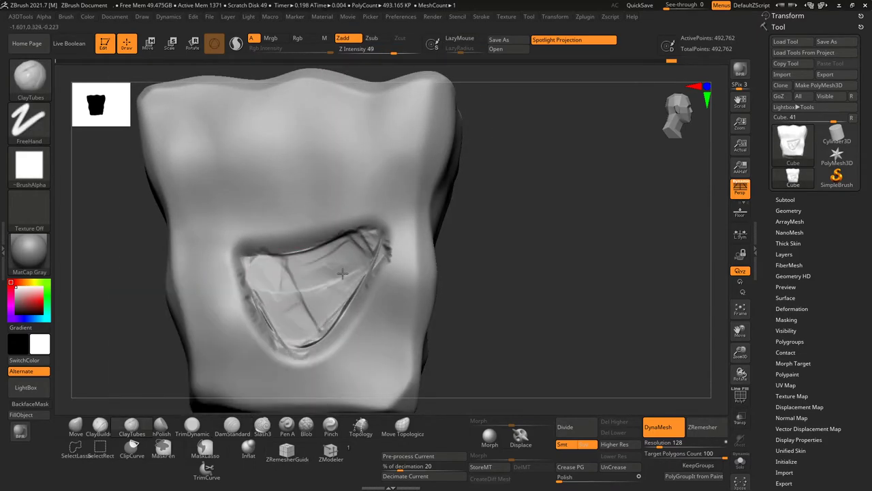
right_drag(334, 259, 312, 322)
right_drag(296, 282, 336, 292)
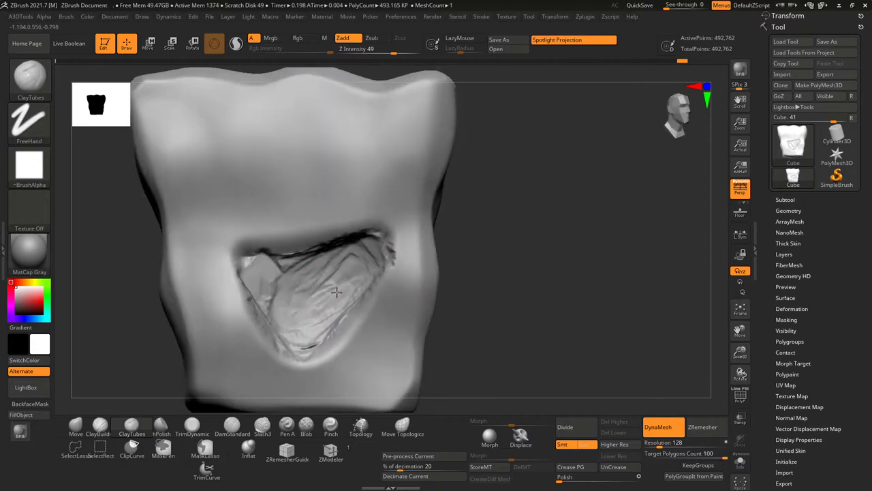
mouse_move(300, 327)
right_down()
mouse_move(355, 287)
mouse_move(477, 238)
mouse_move(537, 198)
mouse_move(380, 206)
right_up()
Transpose the mouth region and sculpt the cavity from several angles
key(w)
drag(502, 216, 413, 175)
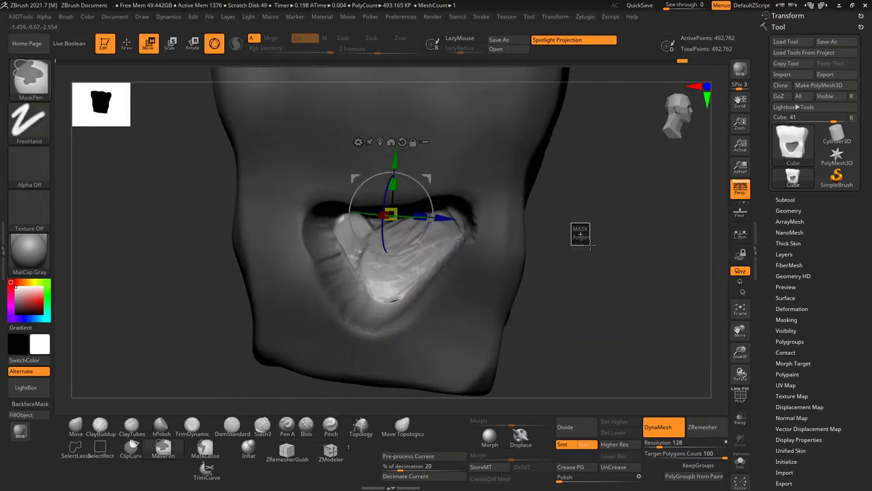
key(q)
drag(580, 235, 641, 325)
mouse_move(741, 375)
mouse_down()
mouse_move(411, 272)
mouse_move(431, 177)
mouse_up()
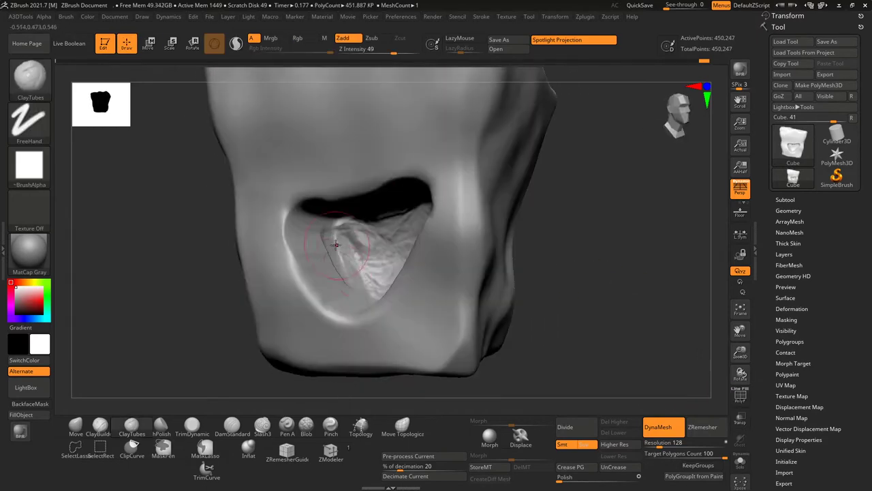
mouse_move(397, 205)
mouse_down()
mouse_move(430, 298)
mouse_move(352, 267)
mouse_move(355, 228)
mouse_up()
Shape the cavity with the Move brush and position the cylinder at the mouth
key(b)
key(m)
key(v)
right_drag(321, 206, 414, 165)
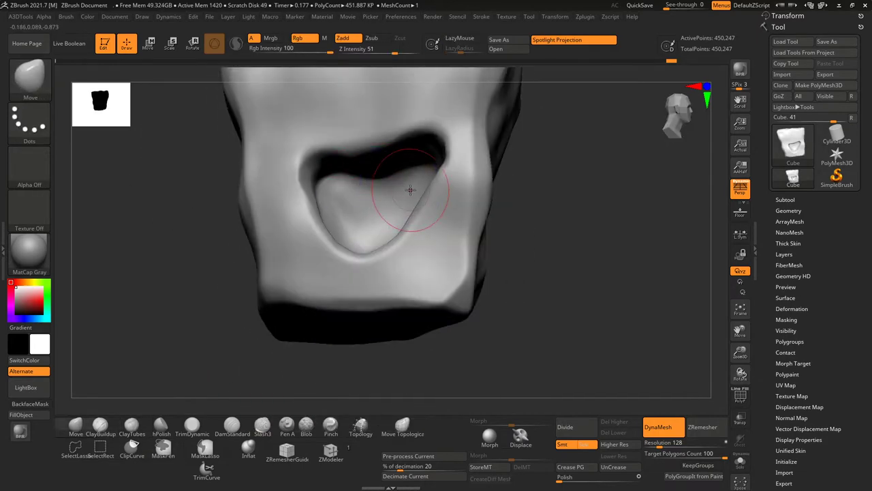
right_drag(409, 225, 473, 249)
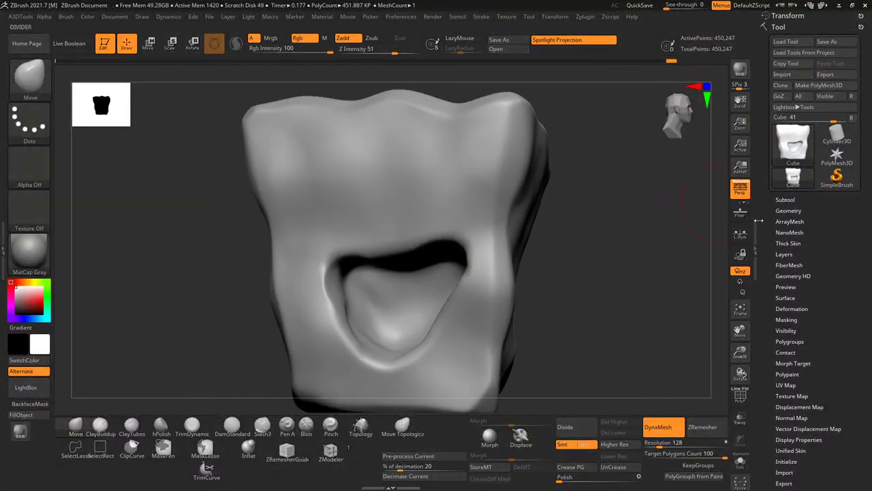
right_click(380, 204)
key(w)
mouse_move(375, 225)
right_down()
mouse_move(348, 276)
mouse_move(381, 259)
right_up()
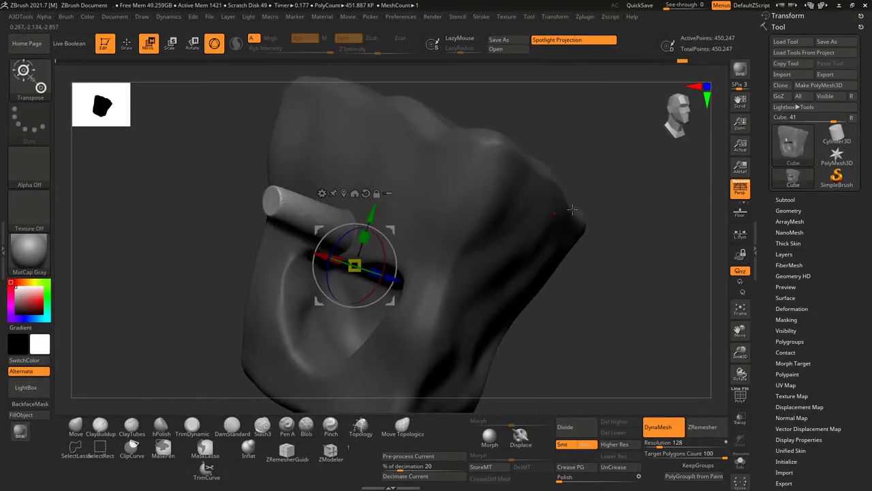
Build puffy upper and lower lips and a round nose knob, smoothing them
key(q)
right_drag(607, 237, 160, 434)
mouse_move(320, 198)
right_down()
mouse_move(442, 208)
mouse_move(476, 178)
mouse_move(244, 434)
mouse_move(500, 337)
right_up()
key(shift)
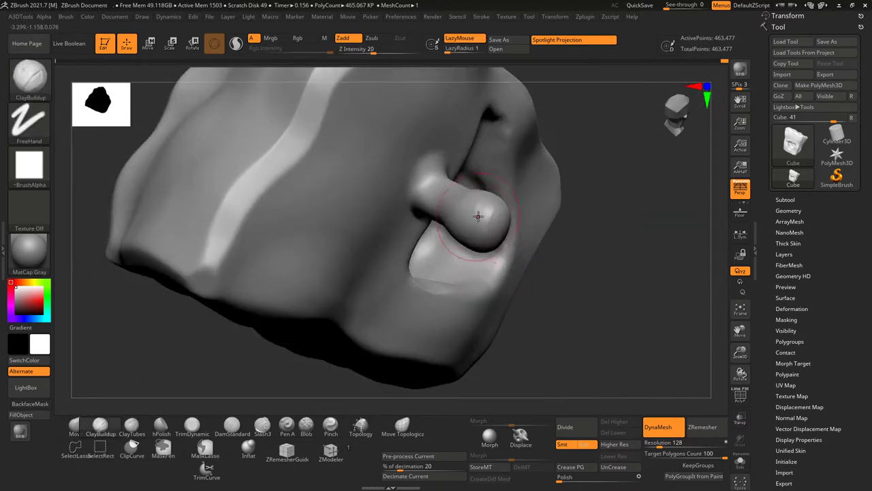
right_drag(506, 313, 574, 219)
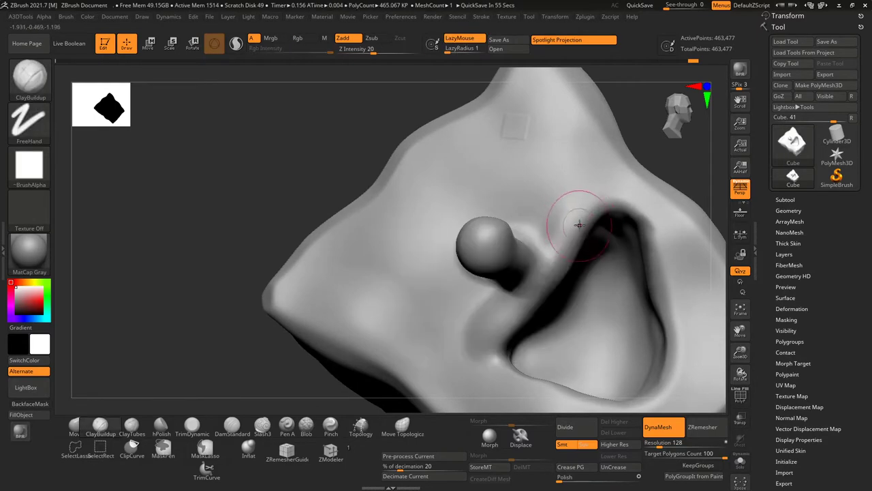
mouse_move(481, 344)
right_down()
mouse_move(402, 347)
mouse_move(456, 369)
mouse_move(500, 250)
mouse_move(477, 218)
mouse_move(590, 273)
mouse_move(430, 209)
mouse_move(555, 273)
right_up()
Append a Sphere3D subtool and move it above the nose as an eye
click(785, 198)
click(826, 381)
click(500, 265)
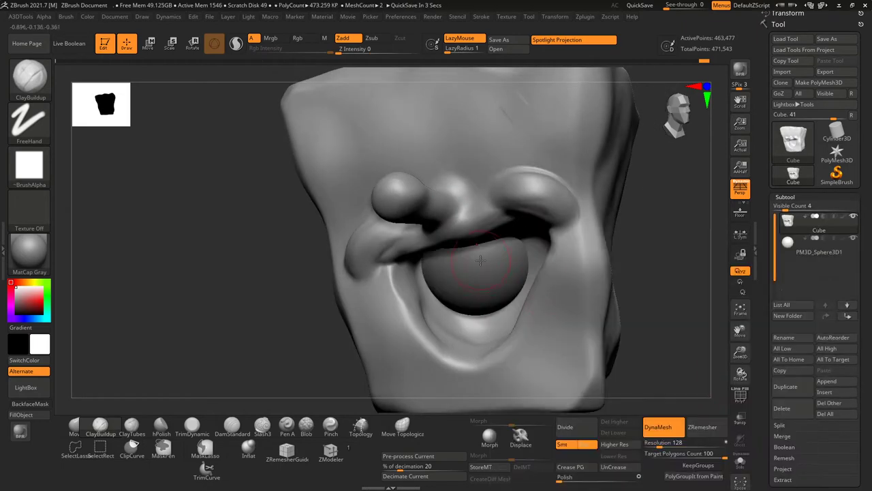
key(w)
drag(413, 218, 389, 145)
mouse_move(389, 146)
right_down()
mouse_move(463, 191)
mouse_move(538, 215)
right_up()
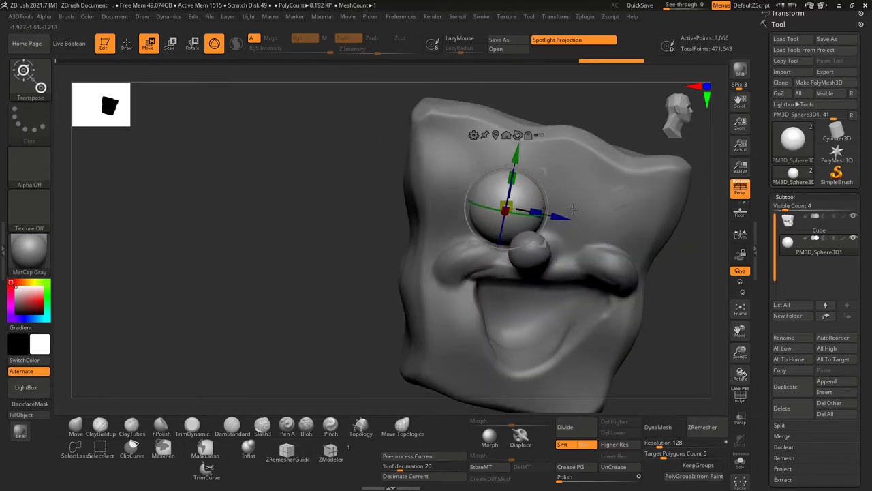
right_drag(578, 282, 668, 292)
key(q)
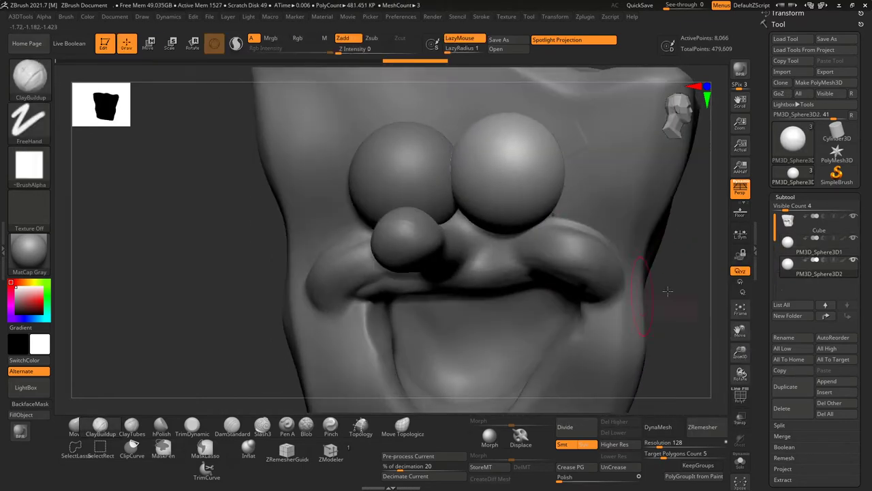
mouse_move(501, 232)
right_down()
mouse_move(444, 224)
mouse_move(392, 275)
mouse_move(409, 253)
mouse_move(372, 244)
right_up()
Solo the mouth sphere and crease and shape it into a grooved tongue
key(q)
key(ctrl+shift+s)
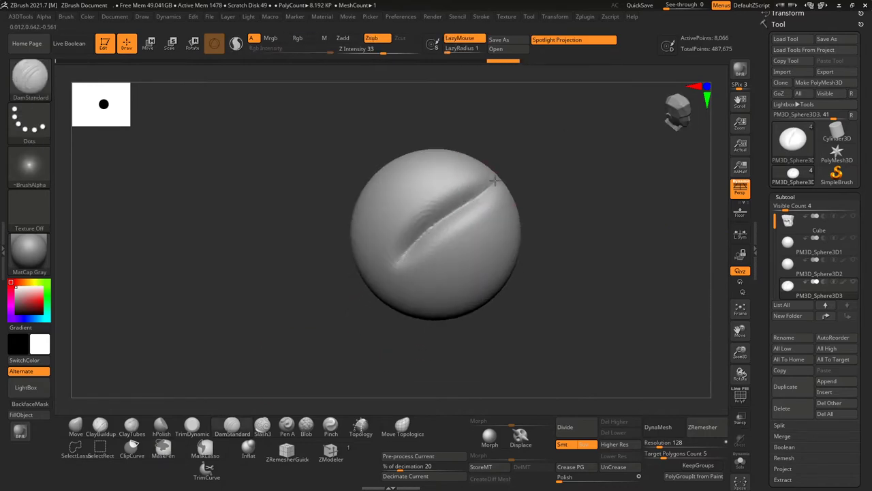
key(ctrl+shift+s)
mouse_move(203, 385)
right_down()
mouse_move(409, 286)
mouse_move(484, 229)
mouse_move(495, 248)
right_up()
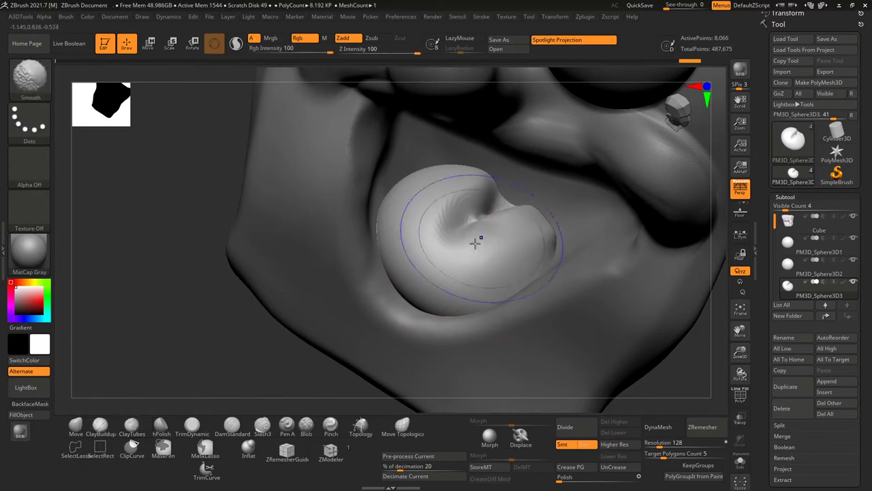
mouse_move(553, 241)
right_down()
mouse_move(418, 211)
mouse_move(434, 165)
right_up()
right_drag(420, 249, 225, 395)
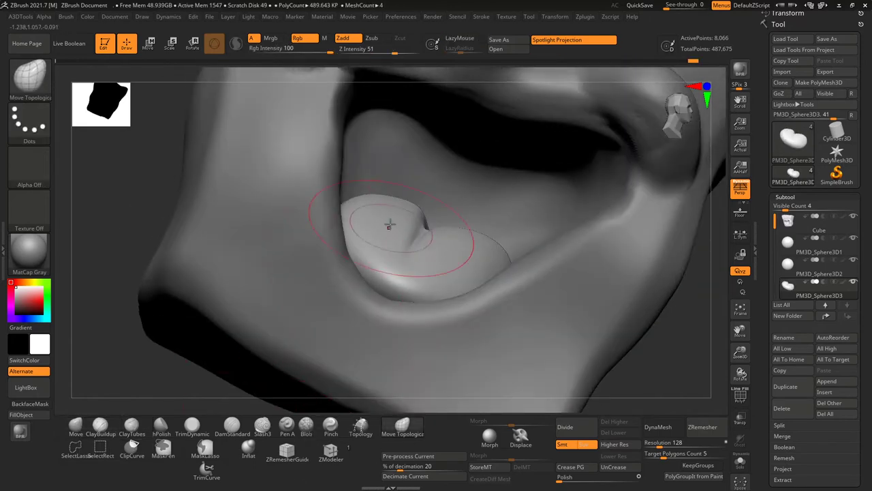
right_drag(404, 409, 473, 228)
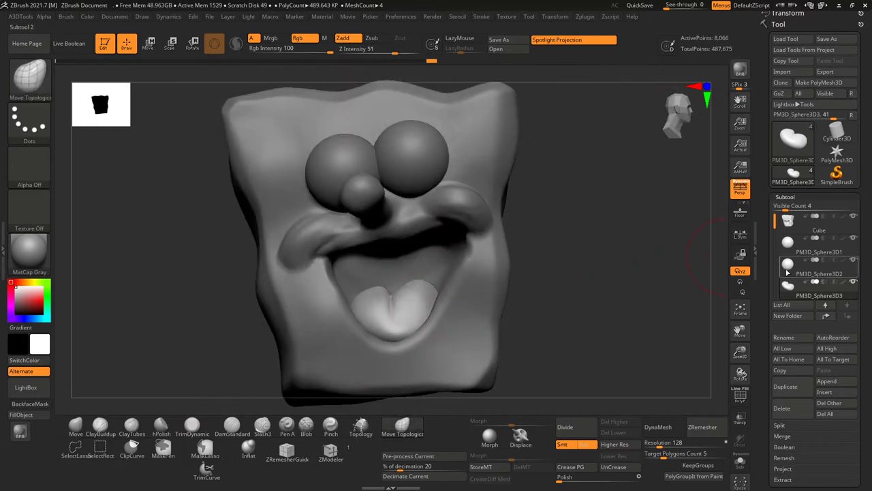
Select the third sphere, then the newly added cube subtool
click(787, 285)
alt+click(361, 259)
right_drag(361, 259, 286, 293)
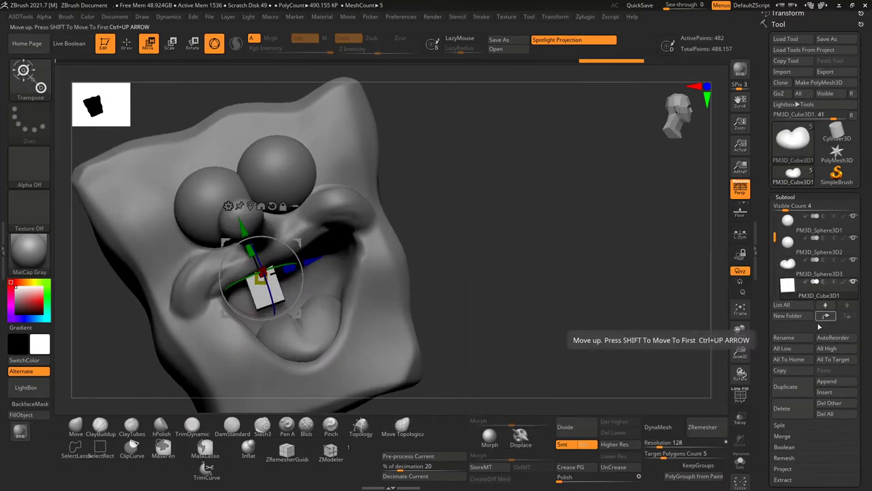
Duplicate the cube subtool and delete the original, leaving two tooth cubes
click(785, 386)
right_drag(409, 286, 238, 243)
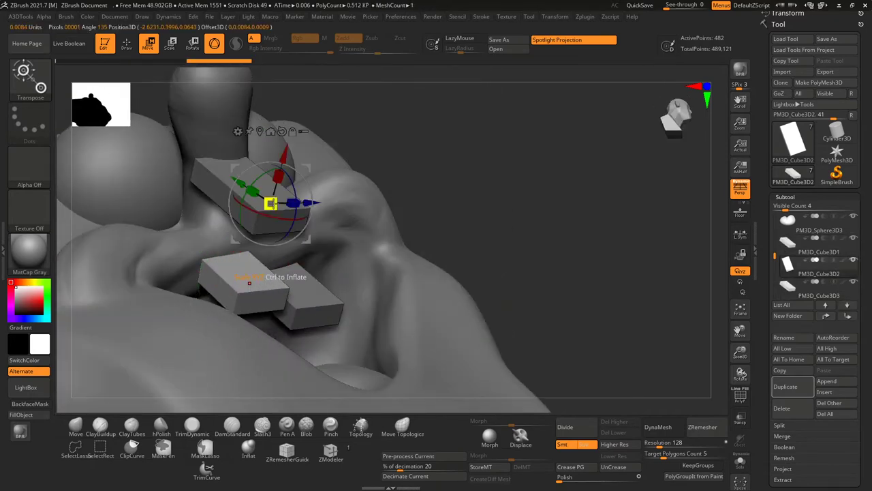
click(782, 408)
click(713, 428)
mouse_move(477, 306)
right_down()
mouse_move(374, 194)
mouse_move(513, 271)
right_up()
Sculpt the nose taller while checking the teeth from front and three-quarter views
key(q)
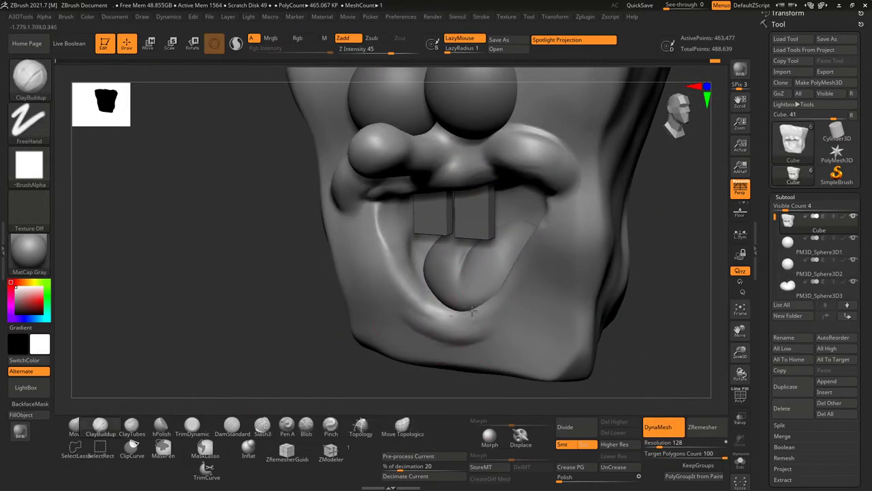
key(space)
right_drag(505, 295, 549, 275)
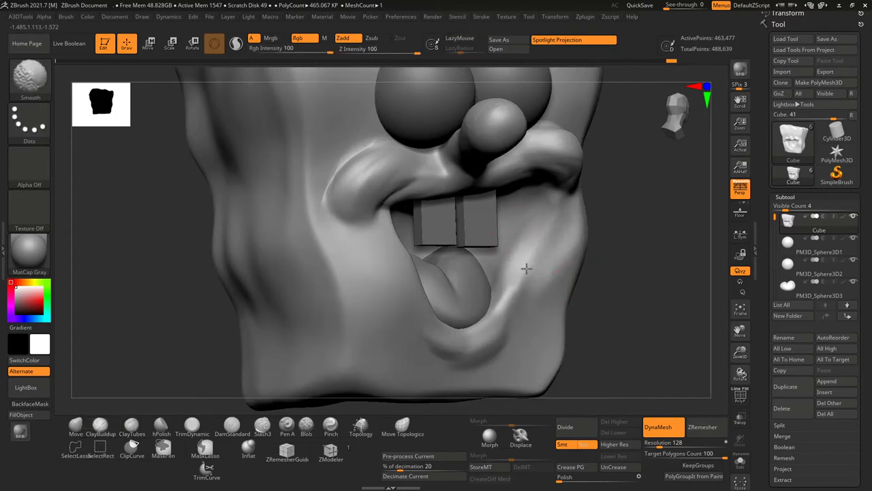
mouse_move(526, 268)
right_down()
mouse_move(383, 320)
mouse_move(239, 429)
right_up()
mouse_move(500, 211)
right_down()
mouse_move(543, 202)
mouse_move(474, 168)
mouse_move(661, 253)
mouse_move(654, 272)
mouse_move(662, 356)
mouse_move(559, 313)
mouse_move(617, 361)
right_up()
key(b)
key(d)
key(s)
alt+click(559, 312)
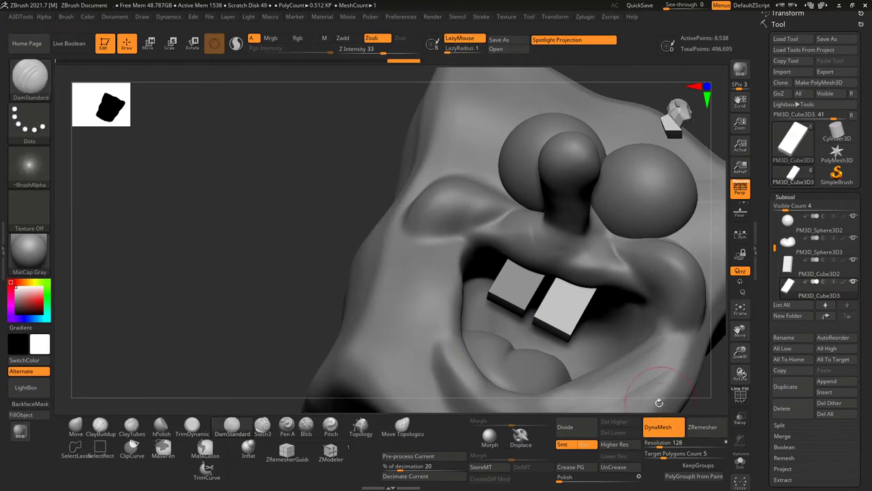
DynaMesh the right tooth block and flatten its faces with TrimDynamic
ctrl+drag(242, 258, 314, 303)
right_drag(314, 302, 558, 352)
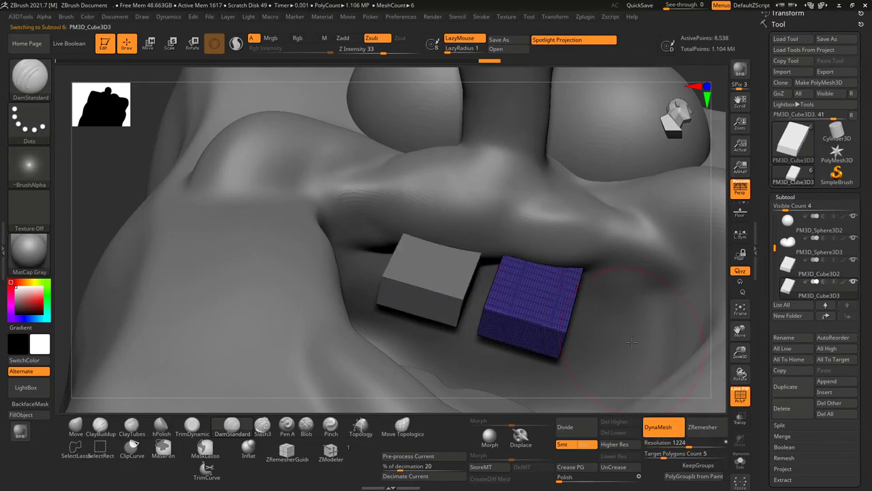
click(681, 428)
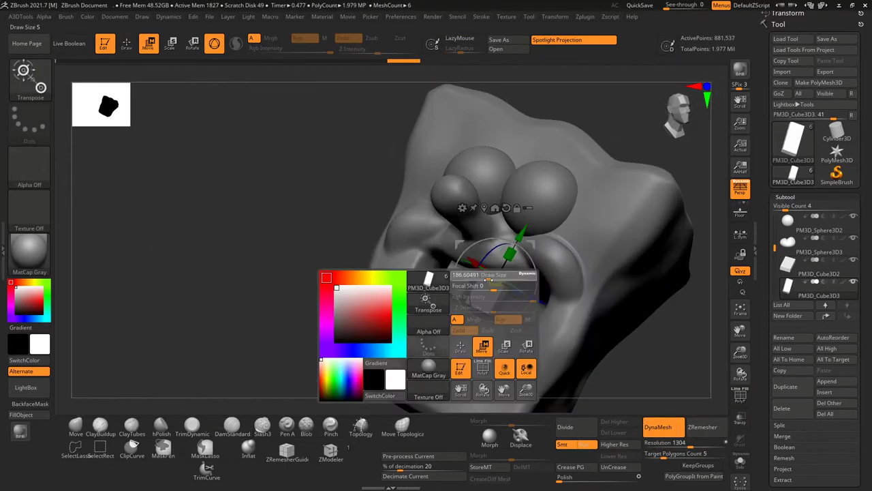
mouse_move(516, 278)
right_down()
mouse_move(514, 316)
mouse_move(553, 312)
right_up()
right_click(494, 255)
mouse_move(495, 254)
right_down()
mouse_move(334, 203)
mouse_move(286, 320)
right_up()
click(188, 428)
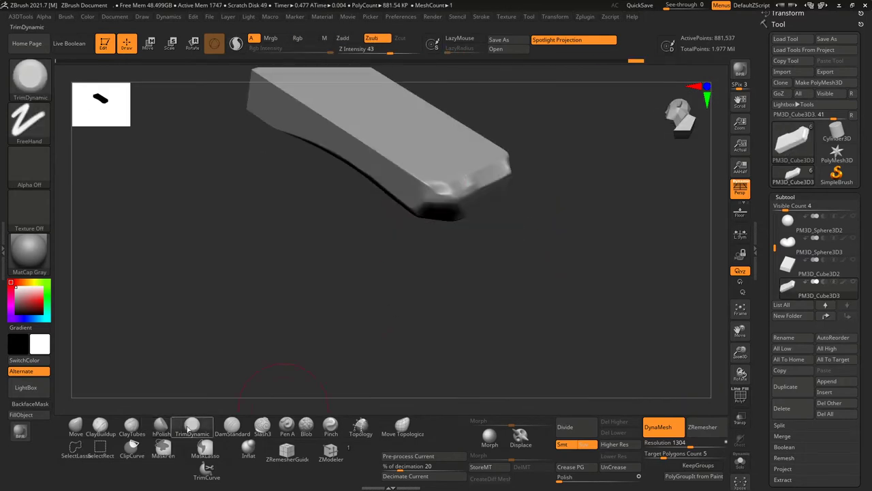
mouse_move(352, 370)
right_down()
mouse_move(494, 250)
mouse_move(416, 248)
right_up()
Leave solo view and polish the tooth edges with hPolish
key(b)
key(c)
key(b)
key(ctrl+shift+s)
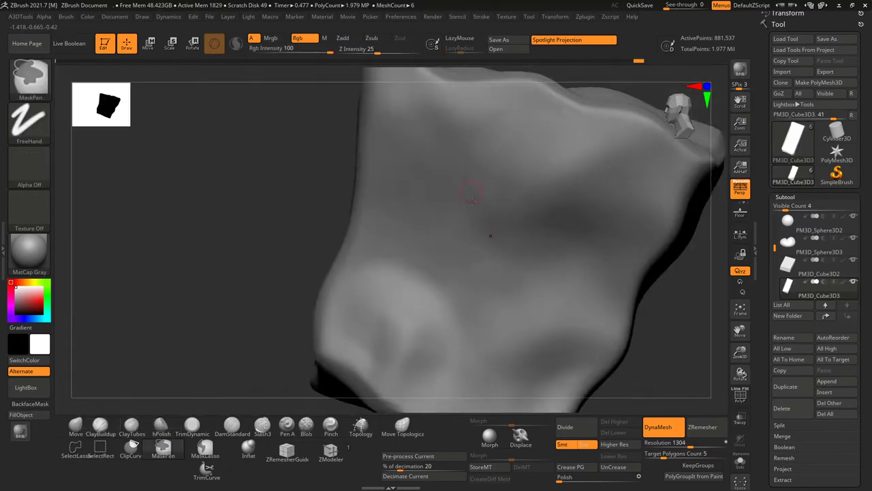
mouse_move(479, 360)
right_down()
mouse_move(460, 359)
mouse_move(504, 377)
right_up()
key(b)
key(h)
key(p)
ctrl+right_drag(530, 310, 529, 342)
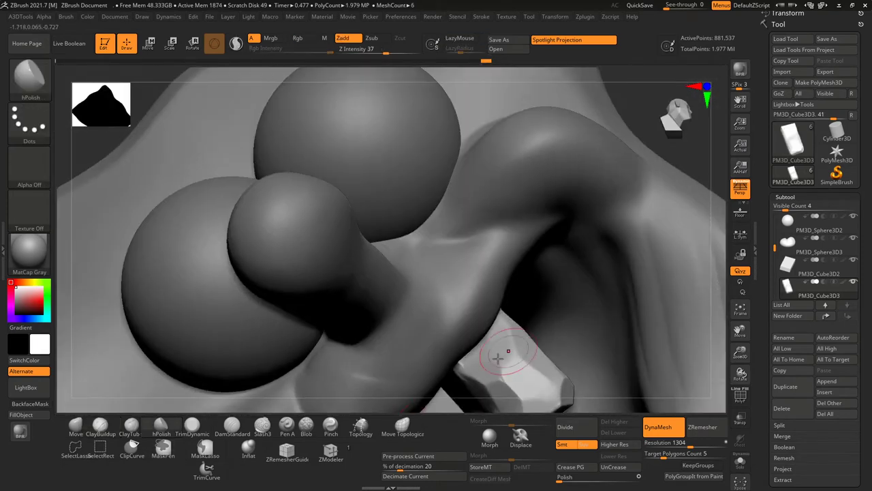
right_drag(474, 350, 436, 368)
mouse_move(491, 327)
right_down()
mouse_move(497, 317)
mouse_move(502, 361)
mouse_move(526, 334)
mouse_move(543, 261)
right_up()
Select the other tooth and shape its front with ClayTubes
key(f)
ctrl+right_drag(593, 245, 593, 286)
alt+click(409, 272)
mouse_move(408, 273)
right_down()
mouse_move(420, 289)
mouse_move(340, 198)
mouse_move(368, 191)
right_up()
key(b)
key(c)
key(t)
right_drag(426, 214, 352, 203)
mouse_move(458, 225)
right_down()
mouse_move(399, 253)
mouse_move(467, 188)
mouse_move(511, 240)
right_up()
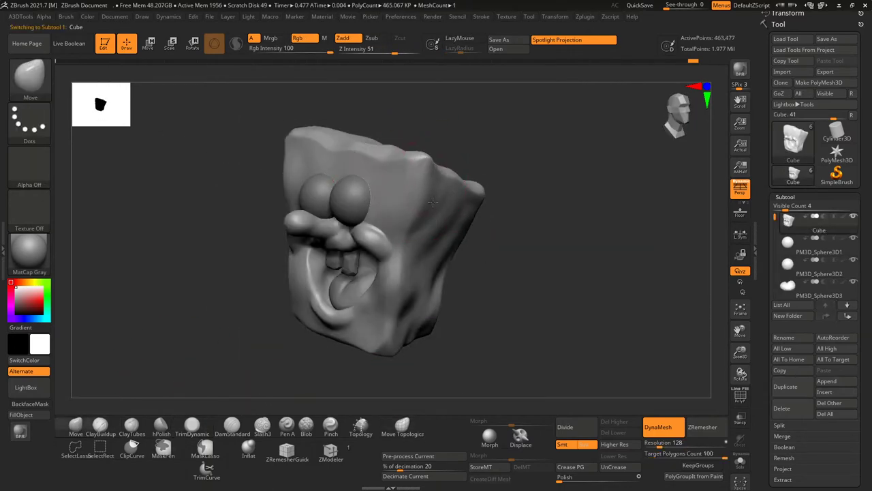
Reshape the upper lip and smooth the buck teeth into rounded forms
mouse_move(361, 364)
right_down()
mouse_move(320, 272)
mouse_move(351, 213)
mouse_move(483, 173)
mouse_move(418, 229)
mouse_move(557, 274)
mouse_move(516, 249)
mouse_move(486, 214)
mouse_move(472, 152)
right_up()
key(space)
mouse_move(472, 211)
right_down()
mouse_move(347, 214)
mouse_move(412, 98)
mouse_move(575, 217)
mouse_move(474, 284)
right_up()
mouse_move(386, 107)
right_down()
mouse_move(297, 141)
mouse_move(421, 188)
mouse_move(452, 230)
right_up()
mouse_move(505, 294)
right_down()
mouse_move(349, 300)
mouse_move(362, 200)
mouse_move(312, 200)
mouse_move(263, 325)
mouse_move(349, 323)
right_up()
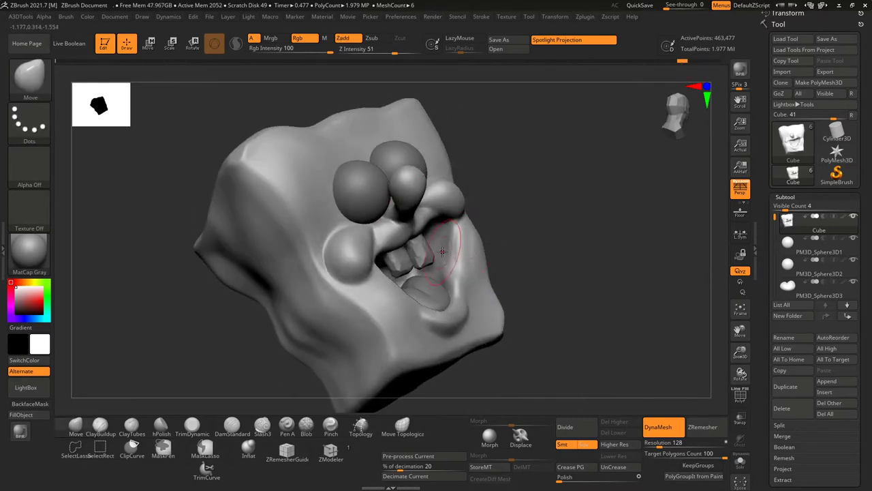
mouse_move(438, 248)
right_down()
mouse_move(415, 181)
mouse_move(458, 232)
mouse_move(423, 204)
mouse_move(382, 225)
mouse_move(394, 249)
mouse_move(409, 232)
mouse_move(487, 220)
right_up()
key(space)
key(w)
alt+click(463, 220)
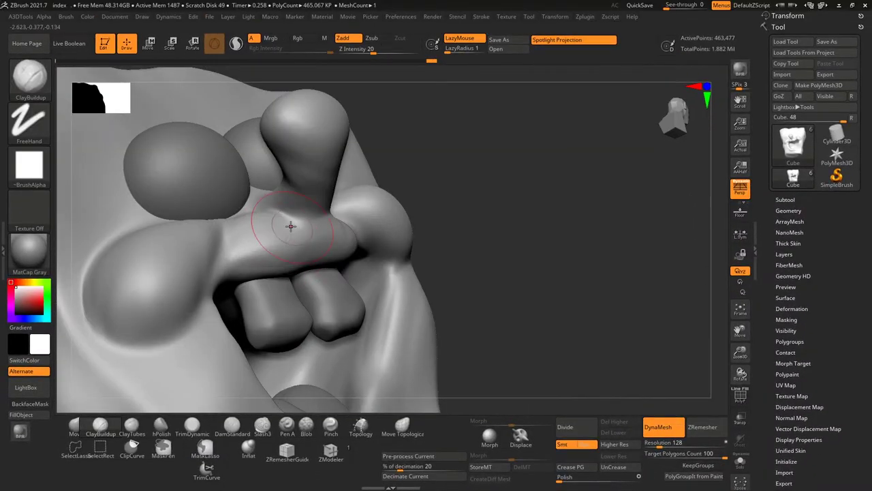
Select the teeth with the gizmo and reposition them beneath the upper lip
right_drag(290, 226, 354, 225)
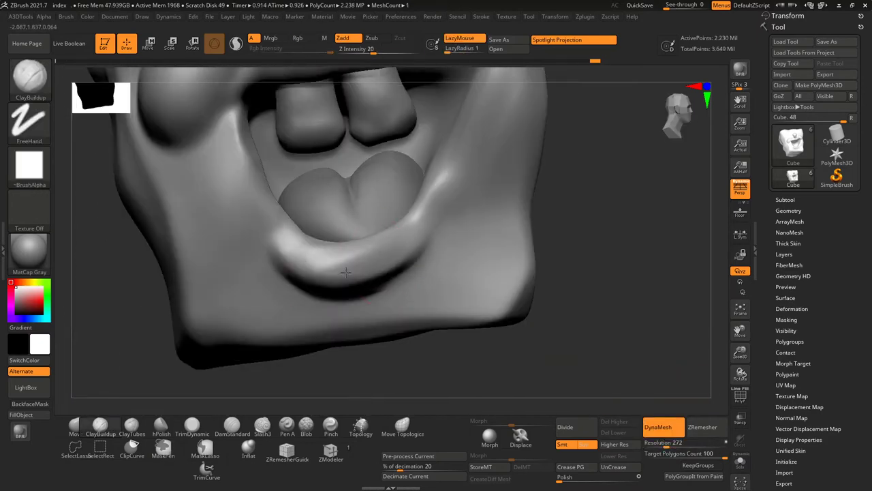
alt+right_drag(346, 272, 365, 278)
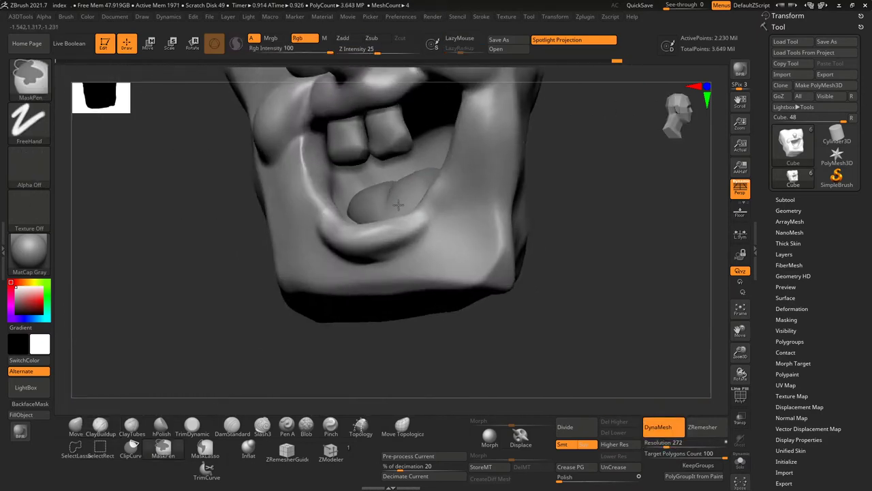
key(w)
alt+click(365, 197)
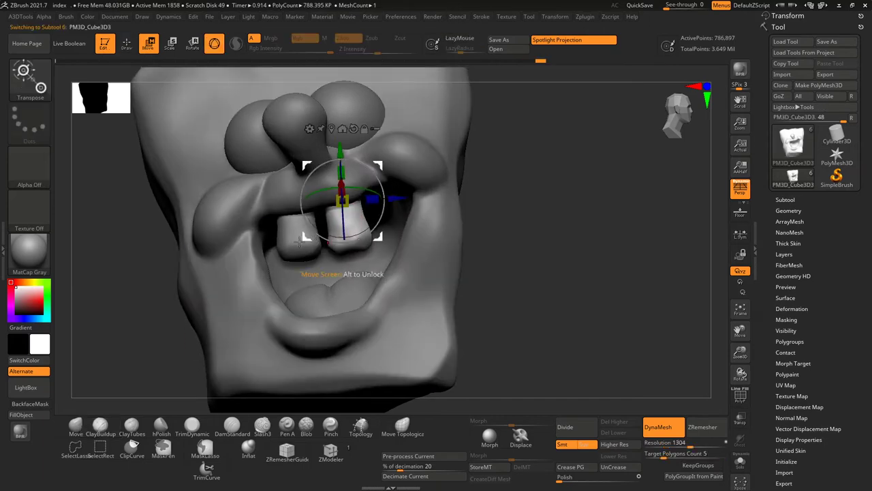
mouse_move(320, 293)
right_down()
mouse_move(337, 268)
mouse_move(320, 259)
right_up()
click(100, 426)
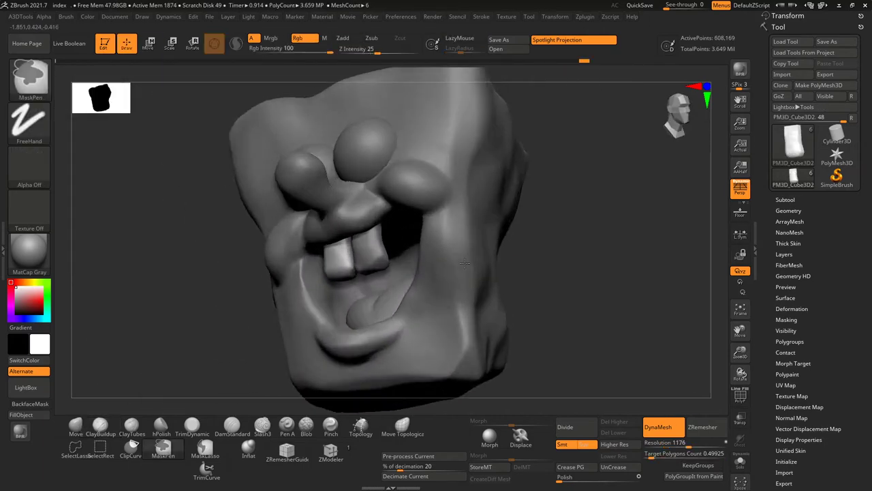
key(ctrl+z)
key(ctrl+z)
key(ctrl+z)
key(ctrl+z)
key(ctrl+z)
key(ctrl+z)
key(ctrl+z)
key(ctrl+z)
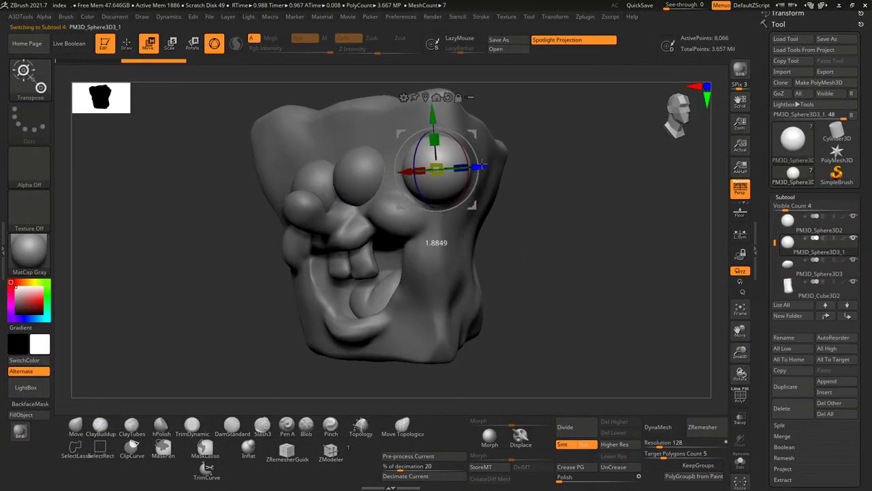
Redo through history to restore the duplicated spheres scattered over the head
key(ctrl+shift+z)
key(ctrl+shift+z)
key(ctrl+shift+z)
key(ctrl+shift+z)
key(ctrl+shift+z)
key(ctrl+shift+z)
key(ctrl+shift+z)
key(ctrl+shift+z)
key(ctrl+shift+z)
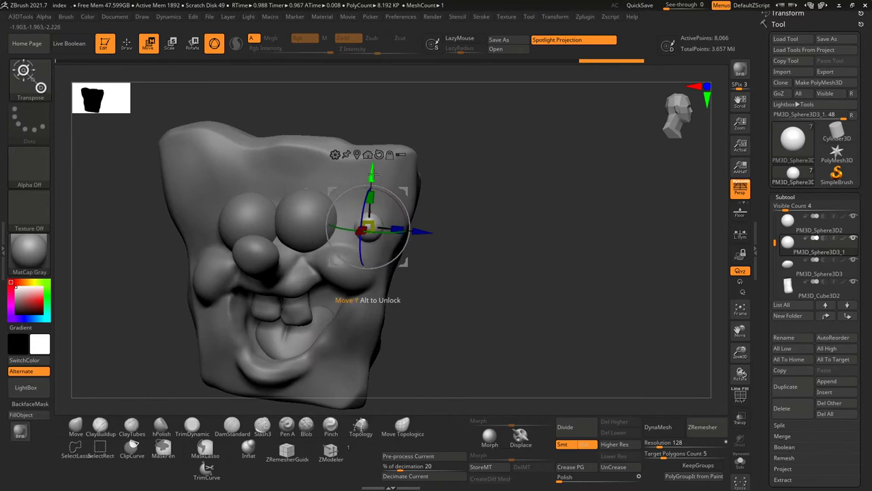
key(ctrl+shift+z)
key(ctrl+shift+z)
key(ctrl+shift+z)
key(ctrl+shift+z)
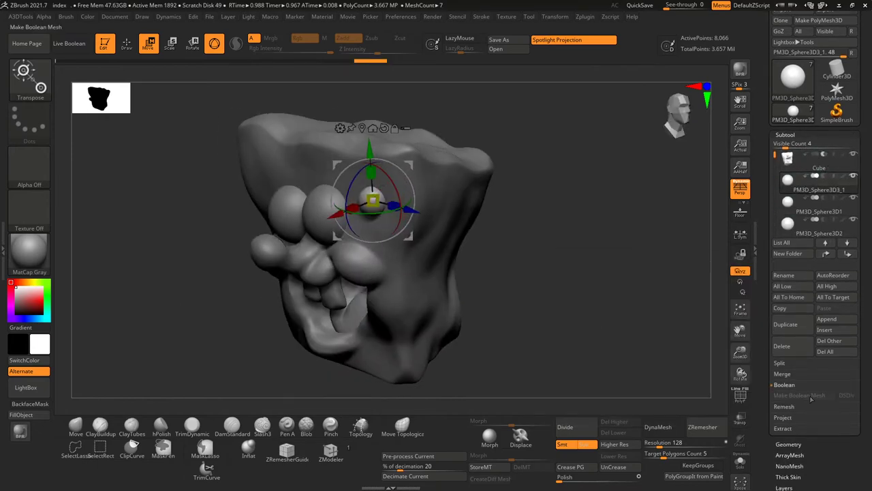
key(ctrl+shift+z)
key(ctrl+z)
key(ctrl+z)
key(ctrl+z)
key(ctrl+z)
key(ctrl+z)
key(ctrl+z)
key(ctrl+z)
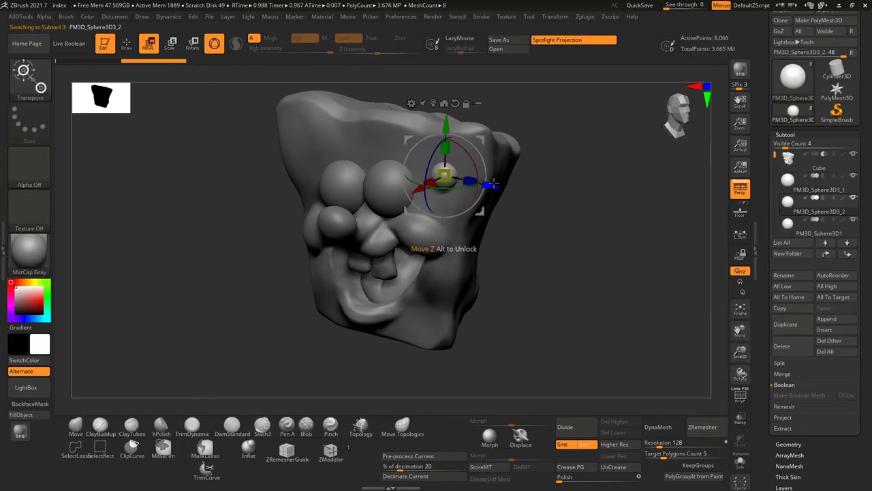
key(ctrl+shift+z)
key(ctrl+shift+z)
key(ctrl+shift+z)
key(ctrl+shift+z)
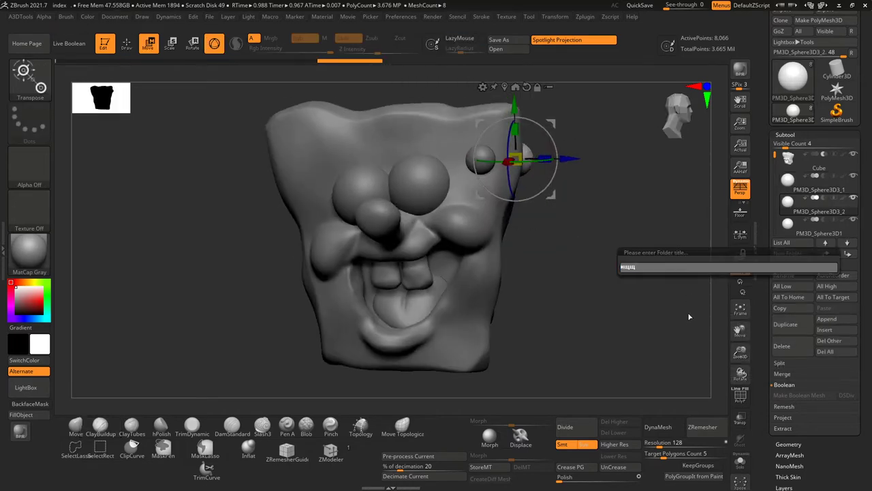
Redo further to restore the 'bool' folder with Live Boolean switched on
key(ctrl+shift+z)
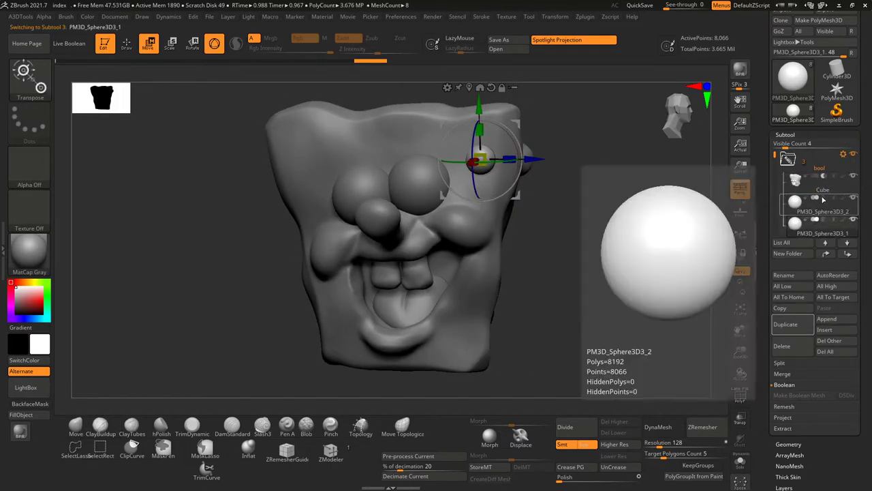
key(ctrl+shift+z)
key(ctrl+shift+z)
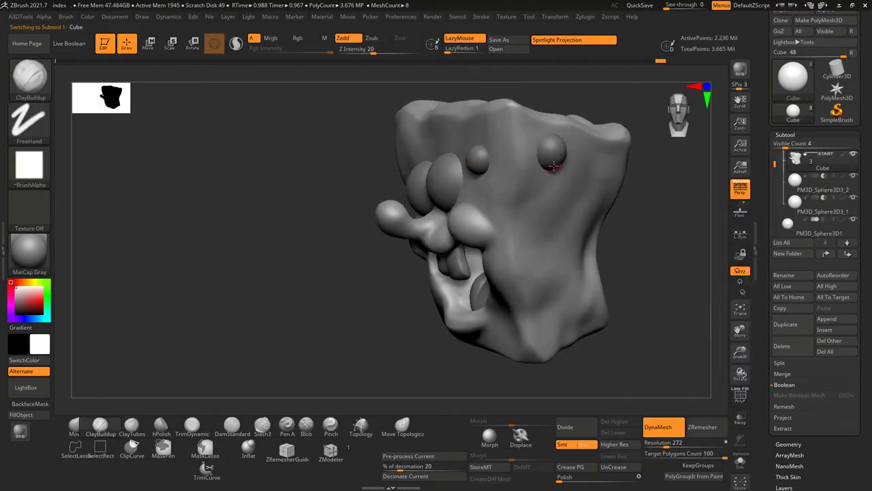
key(ctrl+shift+z)
key(ctrl+shift+z)
key(ctrl+shift+z)
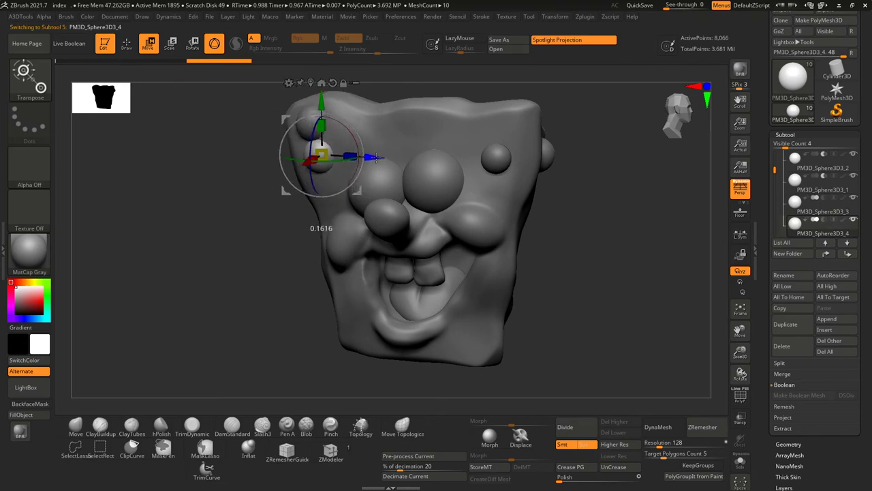
key(ctrl+shift+z)
key(ctrl+shift+z)
key(ctrl+shift+z)
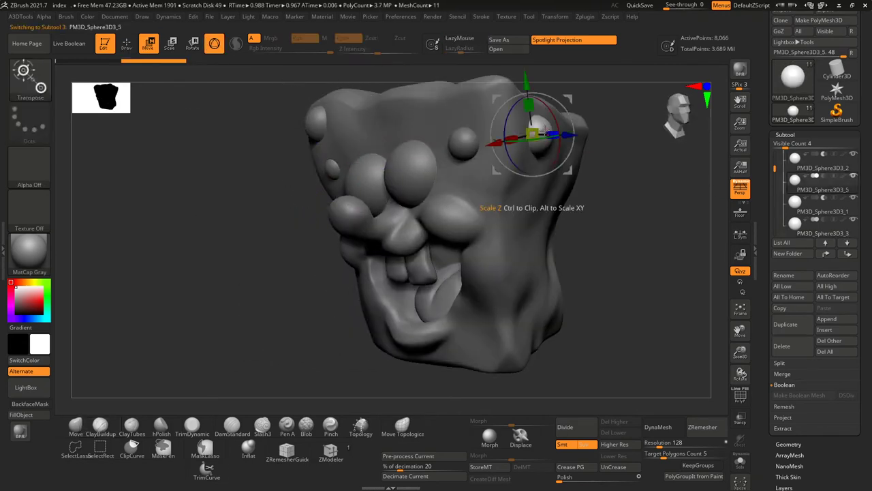
key(ctrl+shift+z)
key(ctrl+shift+z)
key(ctrl+shift+z)
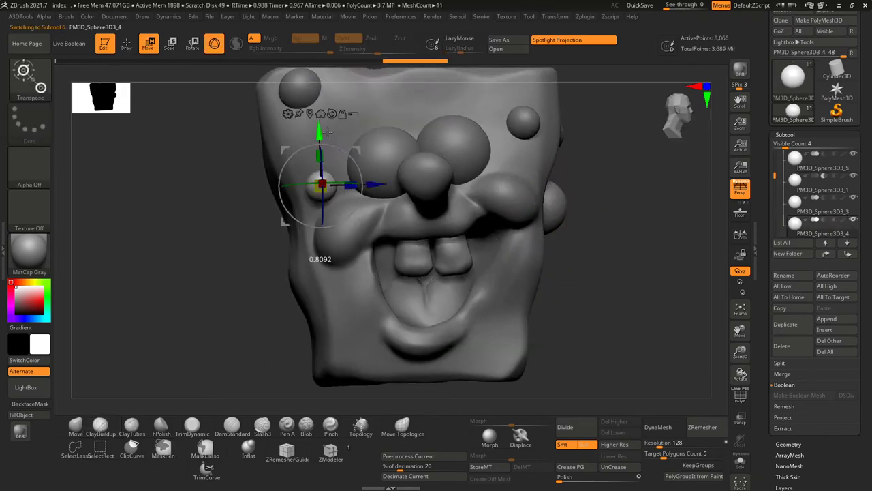
key(ctrl+shift+z)
key(ctrl+shift+z)
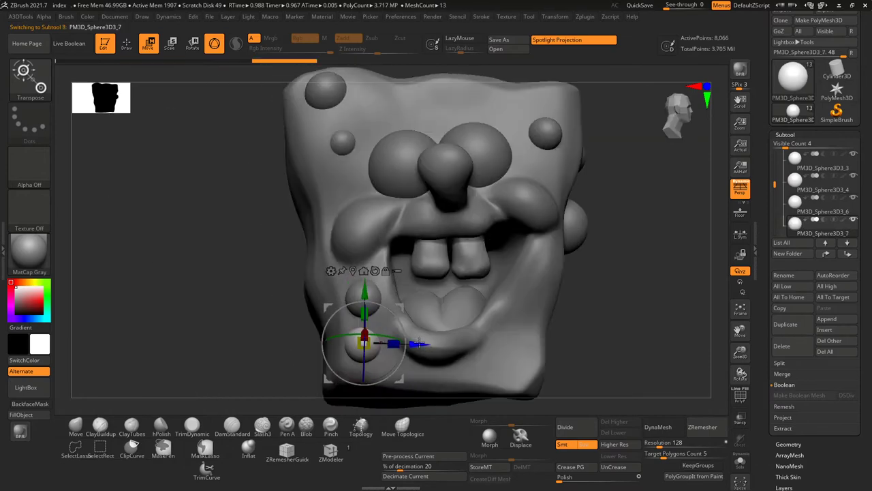
key(ctrl+shift+z)
key(ctrl+shift+z)
key(ctrl+shift+z)
key(ctrl+shift+z)
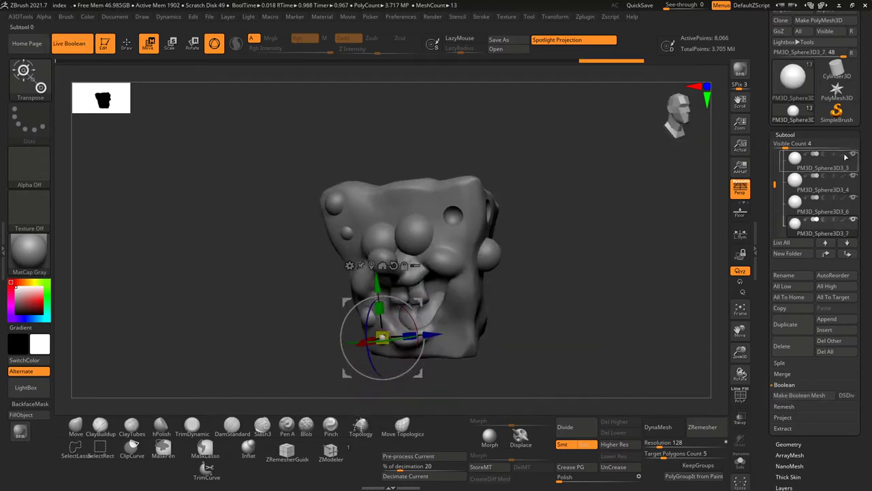
Redo through history to the latest pitted UMesh_Cube head with eyes, then return to Draw mode
key(ctrl+shift+z)
key(ctrl+shift+z)
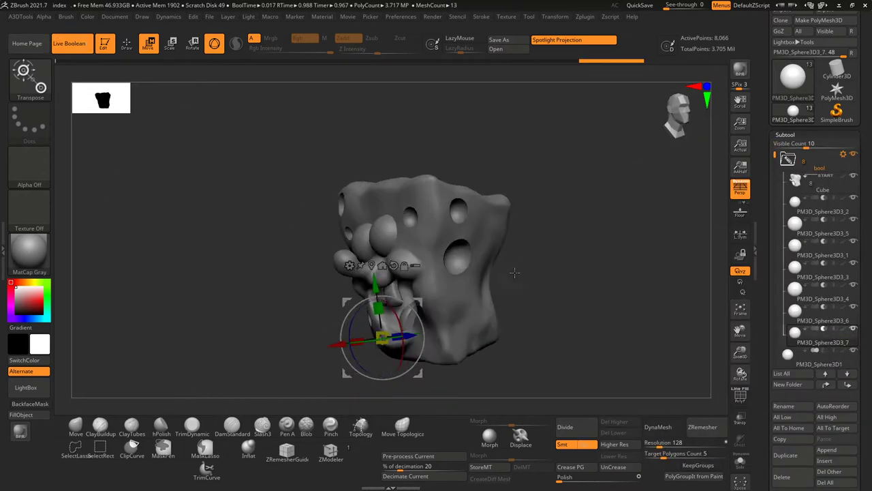
key(ctrl+shift+z)
key(ctrl+shift+z)
key(ctrl+shift+z)
key(ctrl+shift+z)
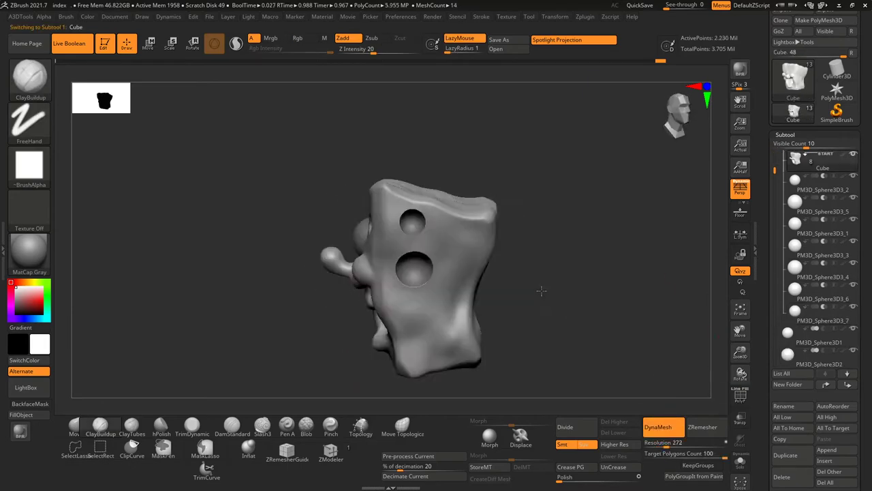
key(ctrl+shift+z)
key(ctrl+shift+z)
key(ctrl+shift+z)
key(ctrl+shift+z)
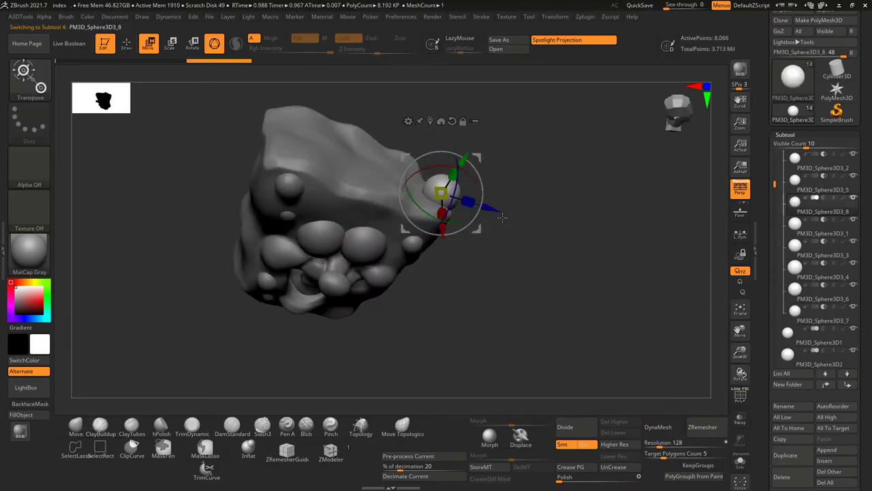
key(ctrl+shift+z)
key(ctrl+shift+z)
key(ctrl+shift+z)
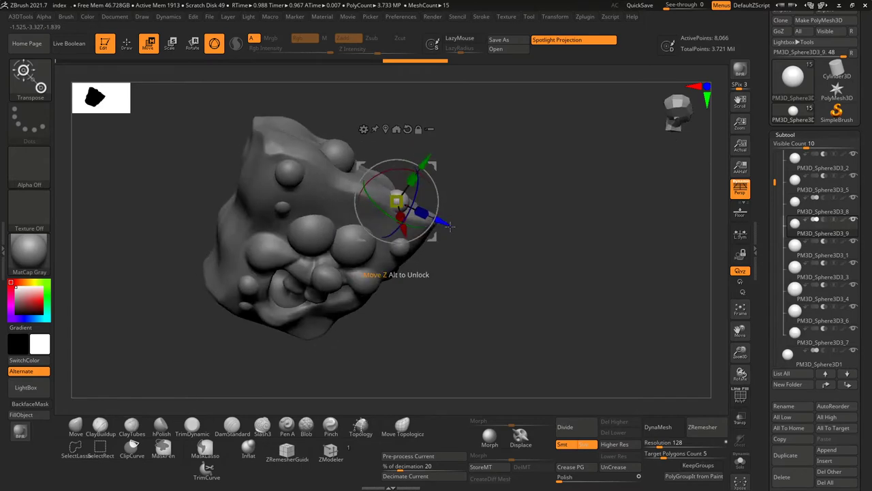
key(ctrl+shift+z)
key(ctrl+shift+z)
key(ctrl+shift+z)
key(ctrl+shift+z)
key(ctrl+shift+z)
key(ctrl+shift+z)
key(ctrl+shift+z)
key(ctrl+shift+z)
key(ctrl+shift+z)
key(ctrl+shift+z)
key(ctrl+shift+z)
key(ctrl+shift+z)
key(ctrl+shift+z)
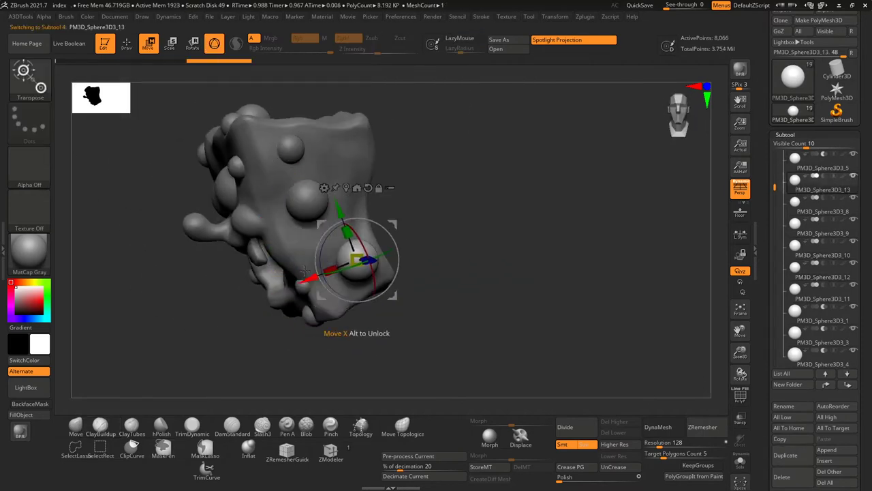
key(ctrl+shift+z)
key(ctrl+shift+z)
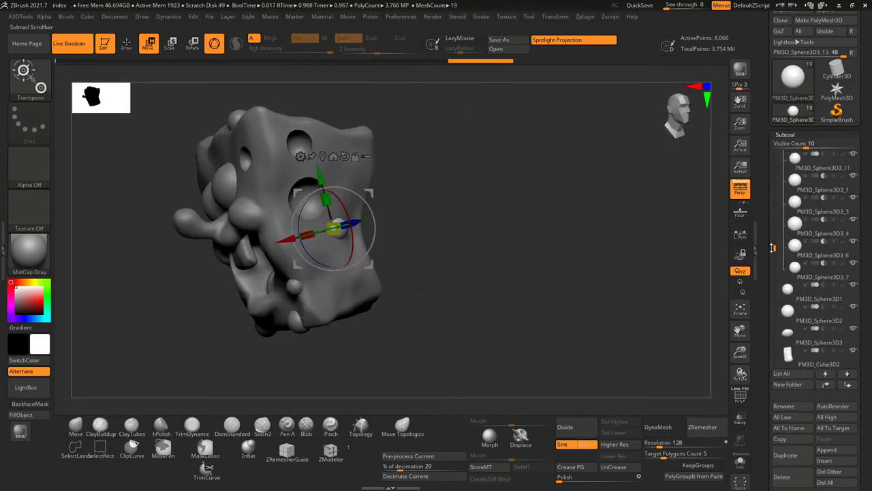
key(ctrl+shift+z)
key(ctrl+shift+z)
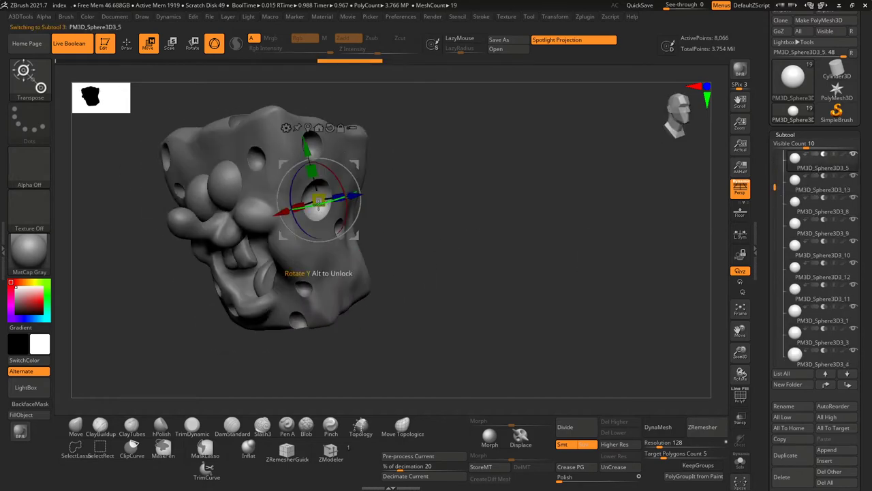
key(ctrl+shift+z)
key(ctrl+shift+z)
key(ctrl+shift+z)
key(ctrl+shift+z)
key(ctrl+shift+z)
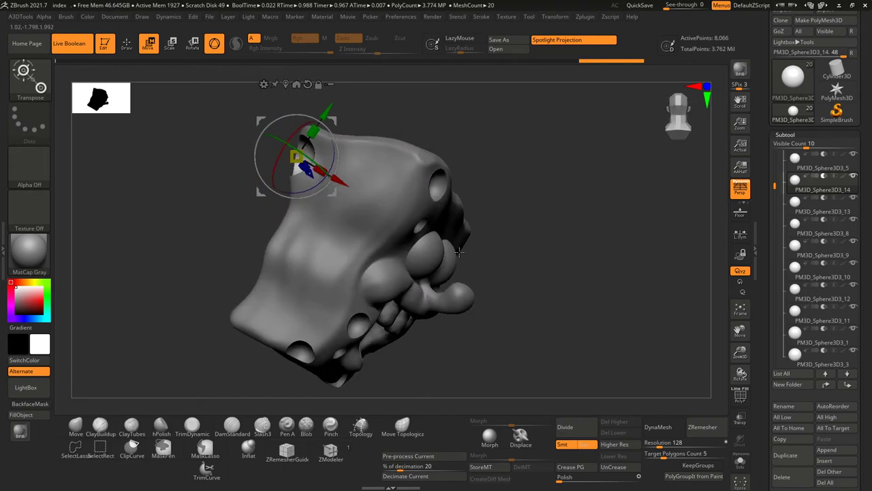
key(ctrl+shift+z)
key(ctrl+shift+z)
key(ctrl+shift+z)
key(ctrl+shift+z)
key(ctrl+shift+z)
key(ctrl+shift+z)
key(ctrl+shift+z)
key(ctrl+shift+z)
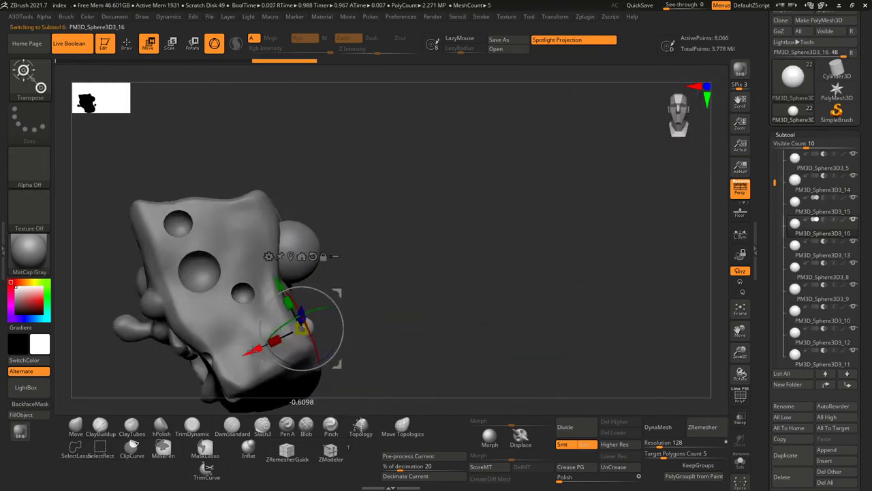
key(ctrl+shift+z)
key(ctrl+shift+z)
key(ctrl+shift+z)
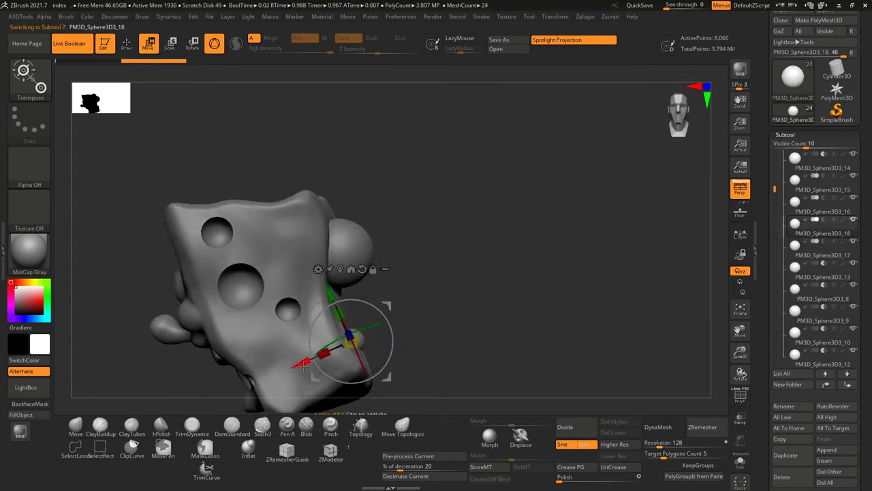
key(ctrl+shift+z)
key(ctrl+shift+z)
key(ctrl+shift+z)
key(ctrl+shift+z)
key(ctrl+shift+z)
key(ctrl+shift+z)
key(ctrl+shift+z)
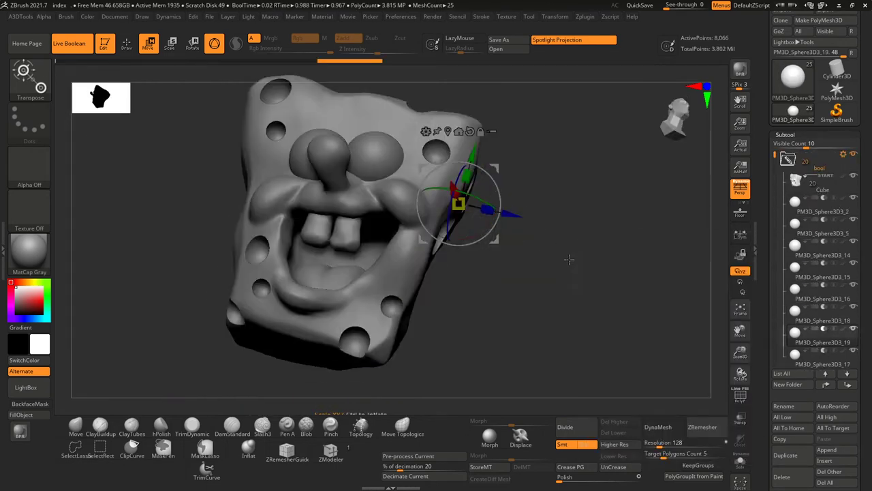
key(ctrl+shift+z)
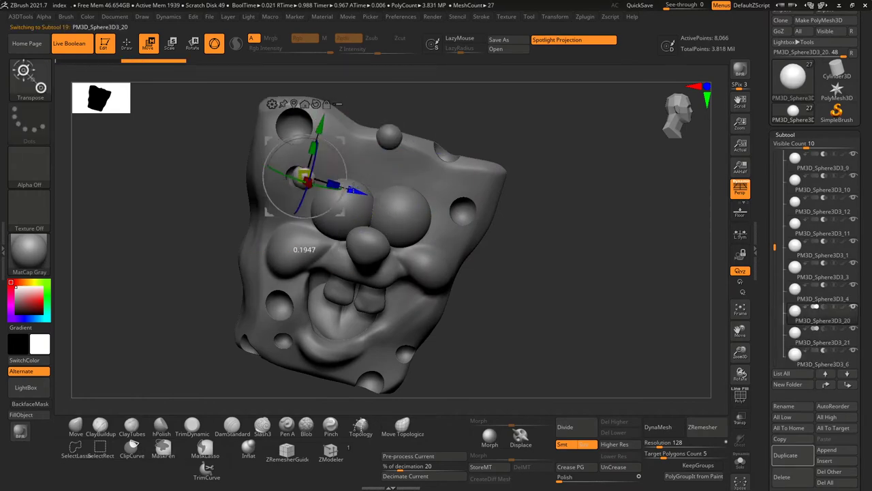
key(ctrl+shift+z)
key(ctrl+shift+z)
key(ctrl+shift+z)
key(ctrl+shift+z)
key(ctrl+shift+z)
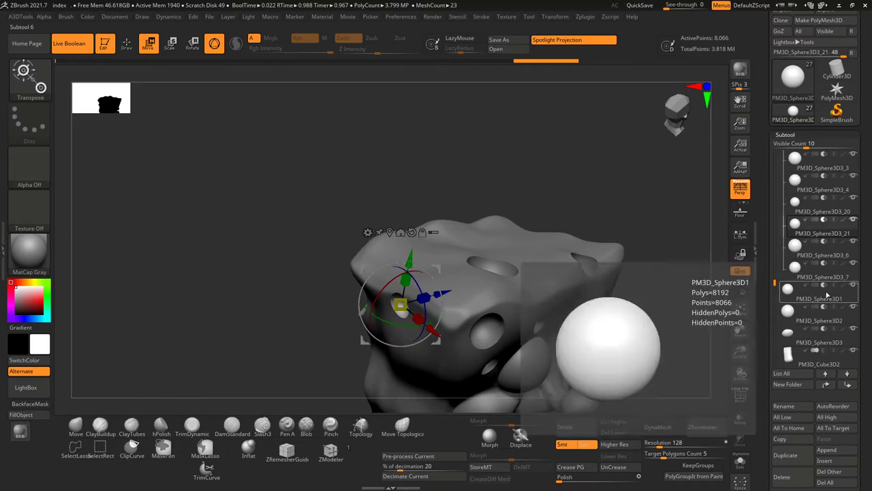
key(ctrl+shift+z)
key(ctrl+shift+z)
key(q)
scroll(809, 383, down, 3)
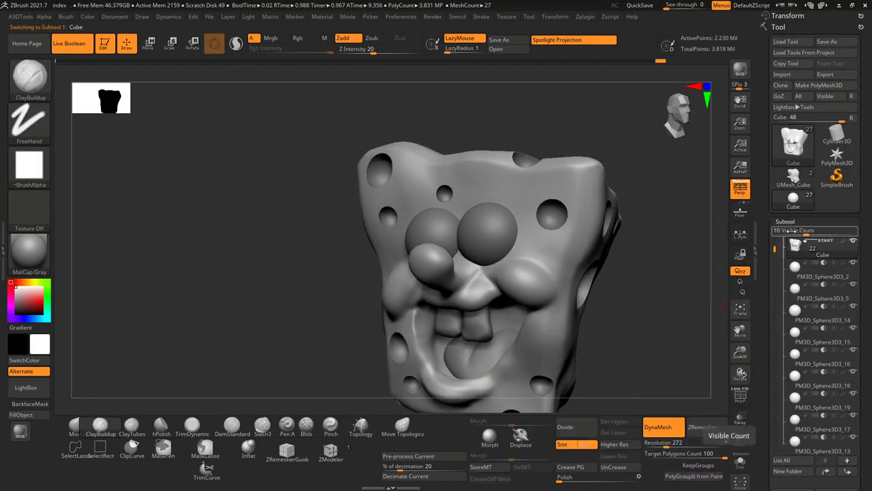
Undo twice to the separate holed parts and move a sphere onto the head's side
key(ctrl+z)
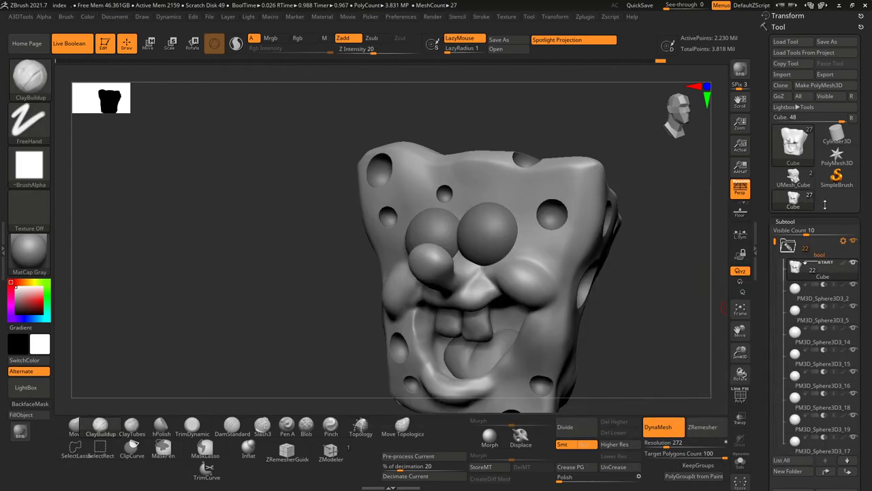
key(ctrl+z)
key(ctrl+z)
drag(555, 233, 617, 230)
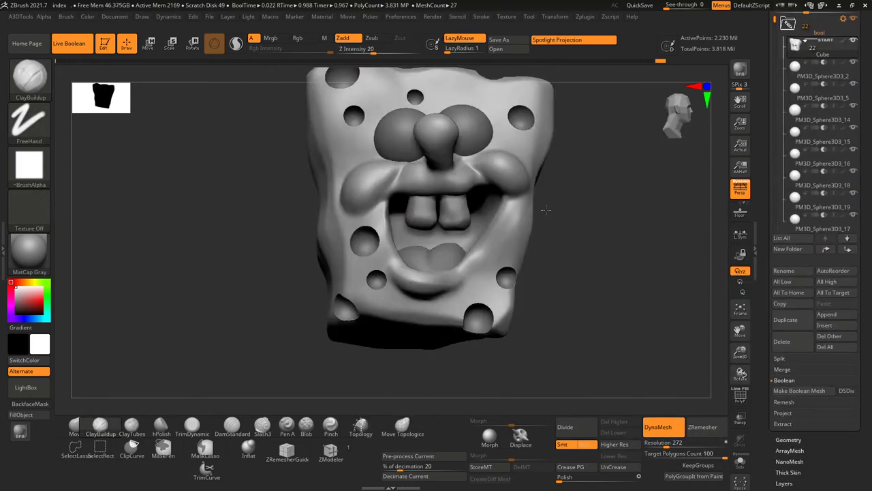
key(w)
mouse_move(246, 187)
mouse_down()
mouse_move(304, 187)
mouse_move(766, 272)
mouse_up()
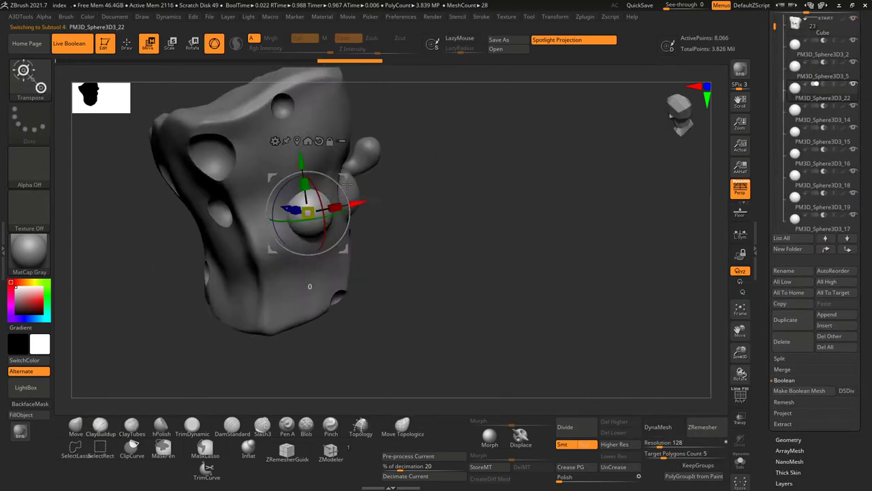
key(q)
mouse_move(582, 243)
mouse_down()
mouse_move(517, 216)
mouse_move(551, 268)
mouse_move(539, 286)
mouse_move(559, 241)
mouse_up()
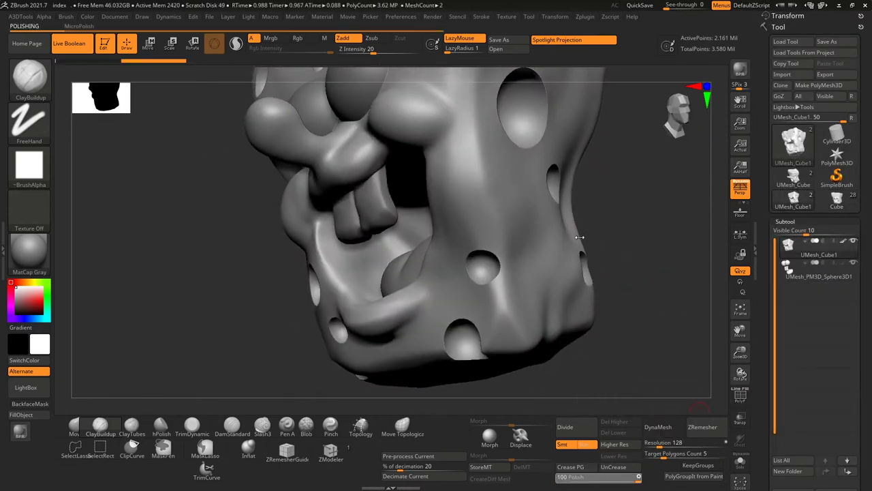
Turn the head to a three-quarter front view and render a BPR preview with shadows
drag(583, 256, 608, 408)
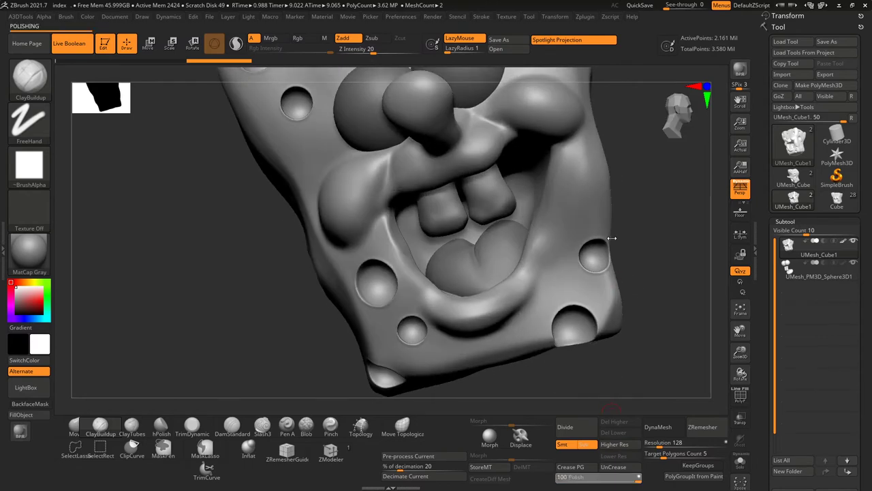
drag(611, 238, 608, 371)
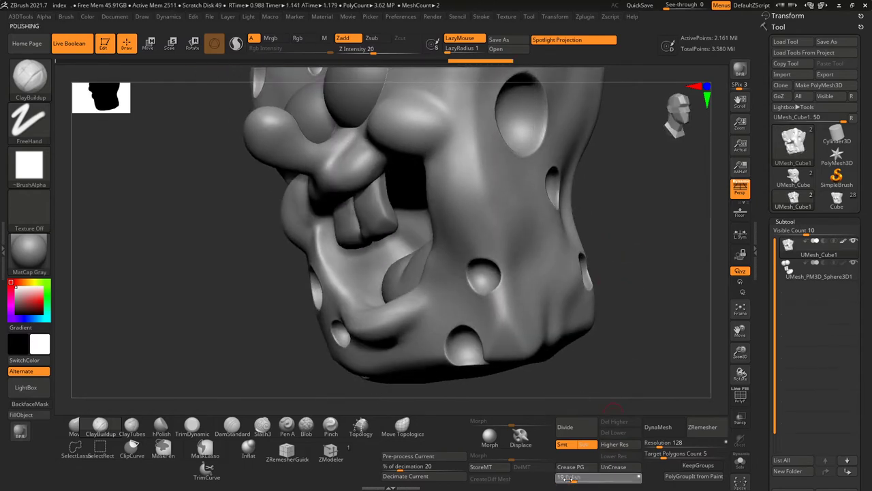
drag(599, 381, 116, 393)
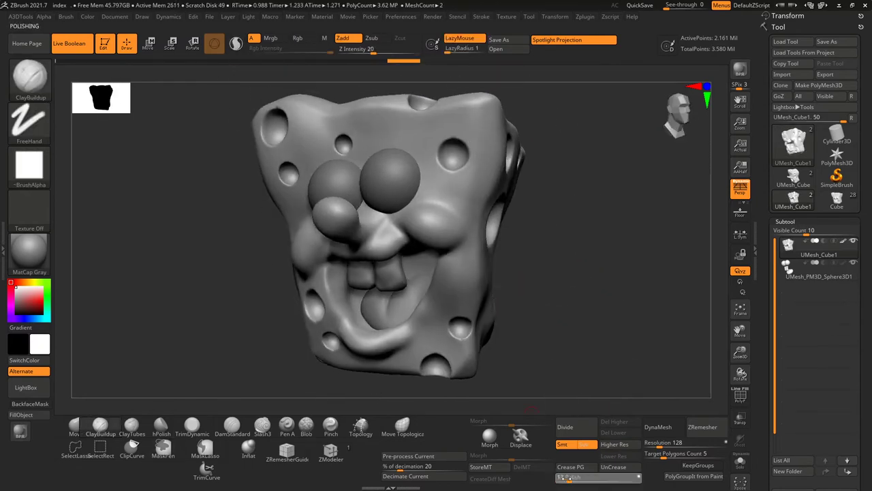
click(20, 431)
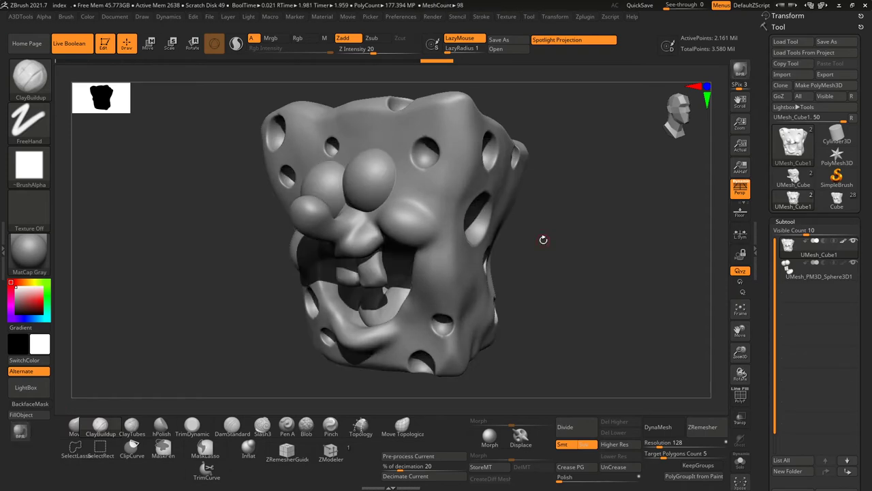
Split the merged sphere subtool into separate parts, then inspect the mouth and select the head
drag(543, 239, 599, 286)
scroll(786, 315, down, 5)
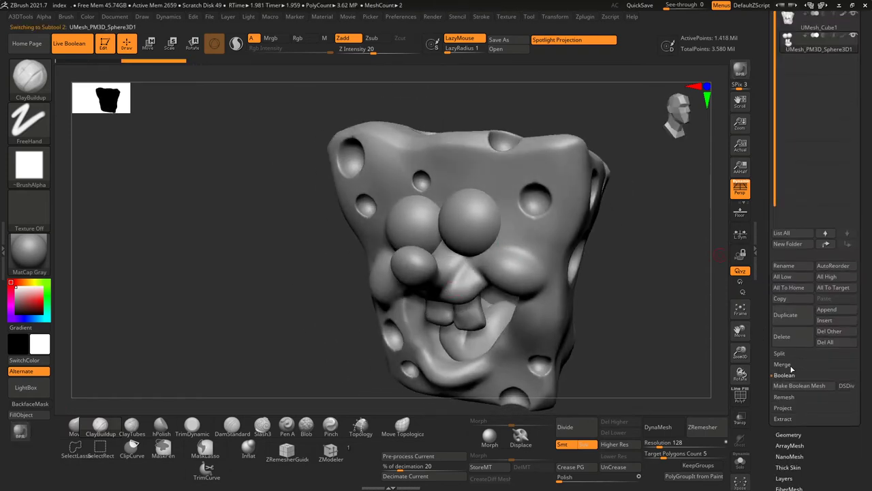
click(708, 406)
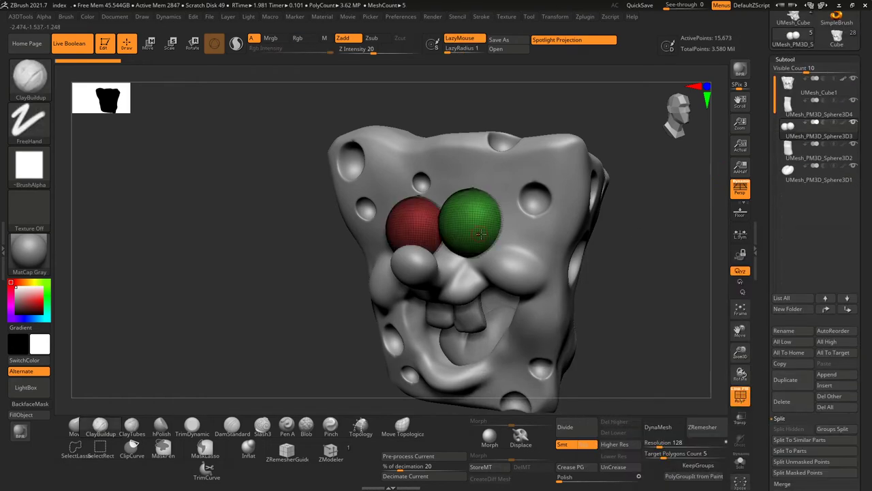
right_drag(470, 231, 481, 223)
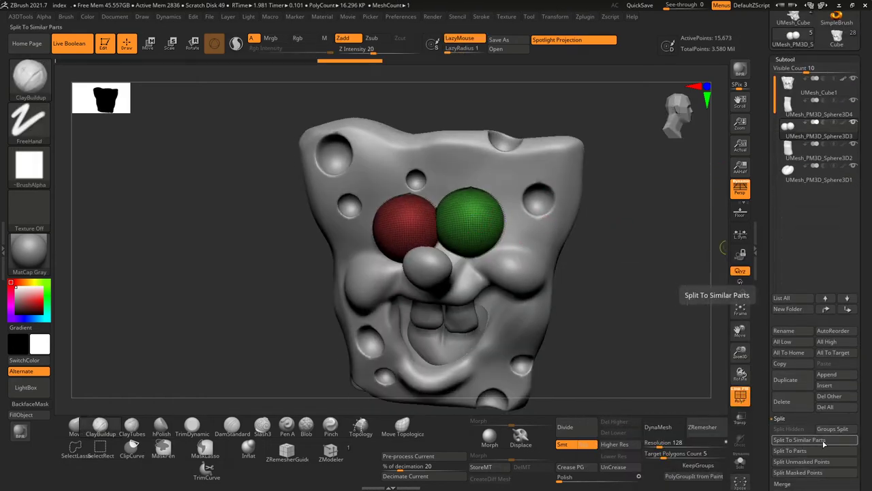
drag(615, 292, 475, 228)
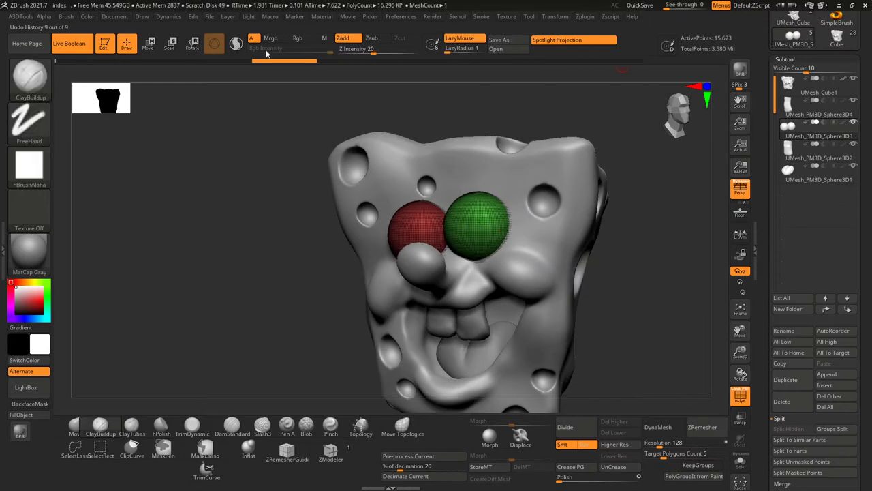
right_drag(273, 239, 293, 235)
mouse_move(409, 306)
ctrl+right_down()
mouse_move(470, 368)
mouse_move(447, 396)
mouse_move(575, 165)
mouse_move(570, 180)
mouse_move(564, 151)
ctrl+right_up()
alt+click(471, 368)
Smooth the surfaces around the mouth and inside the mouth cavity
right_drag(597, 173, 613, 188)
right_drag(623, 274, 432, 216)
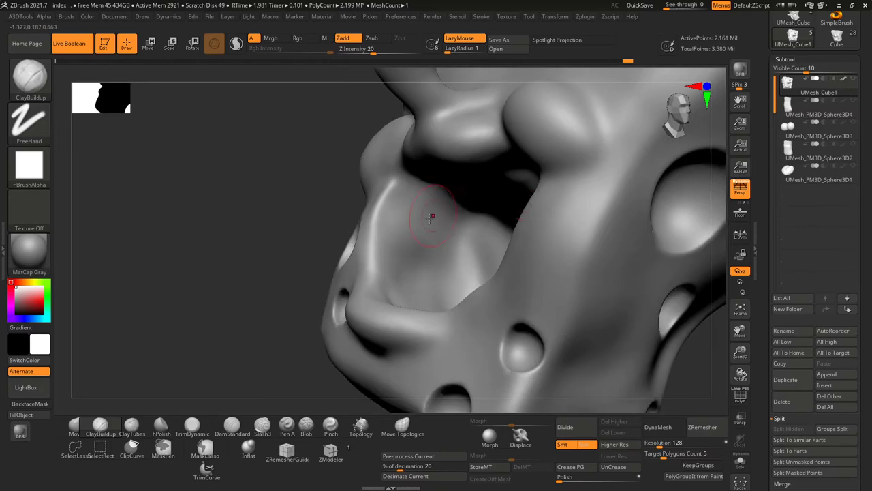
mouse_move(398, 240)
right_down()
mouse_move(586, 123)
mouse_move(470, 262)
mouse_move(395, 134)
right_up()
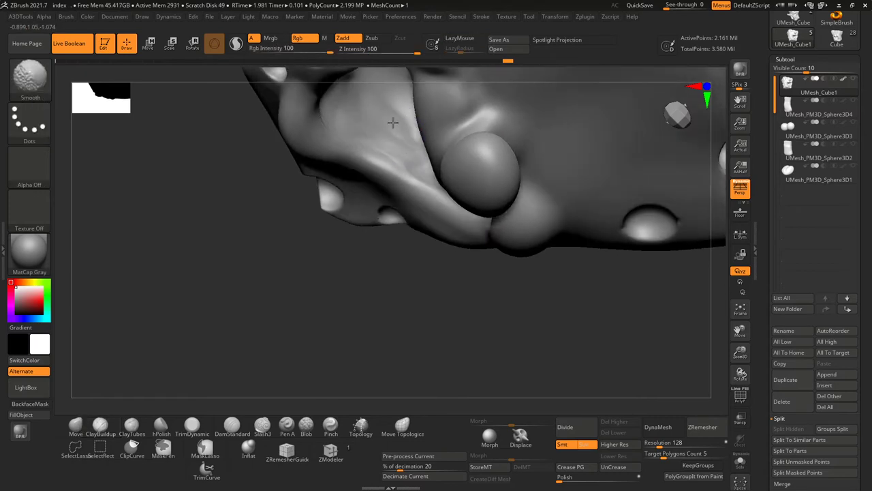
right_drag(392, 123, 465, 204)
mouse_move(494, 136)
right_down()
mouse_move(509, 241)
mouse_move(595, 287)
right_up()
mouse_move(581, 267)
shift+right_down()
mouse_move(583, 232)
mouse_move(457, 181)
mouse_move(451, 146)
mouse_move(477, 177)
mouse_move(518, 197)
mouse_move(584, 209)
shift+right_up()
Select a sphere part, reposition it with Move, and return to Draw mode
mouse_move(661, 233)
right_down()
mouse_move(512, 238)
mouse_move(484, 270)
right_up()
click(823, 109)
mouse_move(681, 239)
right_down()
mouse_move(511, 201)
mouse_move(539, 191)
mouse_move(581, 207)
mouse_move(555, 197)
mouse_move(607, 249)
mouse_move(552, 255)
right_up()
key(w)
key(q)
key(f)
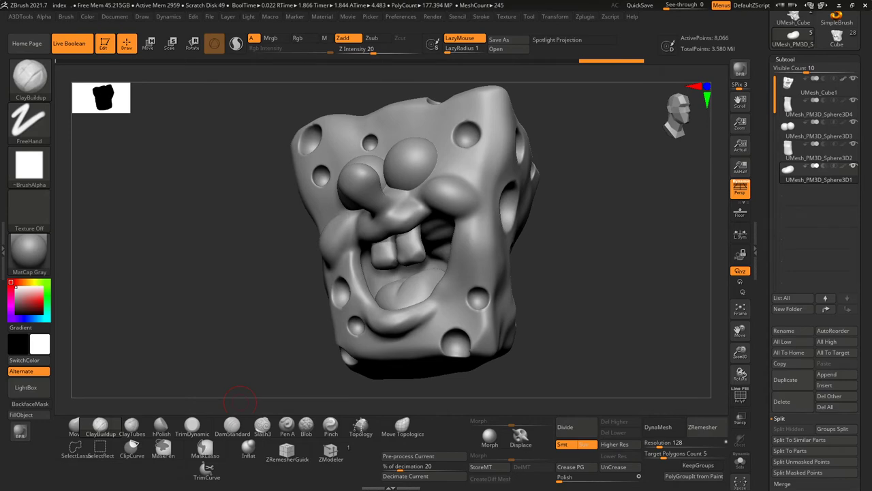
Build up and smooth the cheeks and mouth interior of UMesh_Cube1 with ClayBuildup and Smooth
ctrl+right_drag(240, 398, 344, 422)
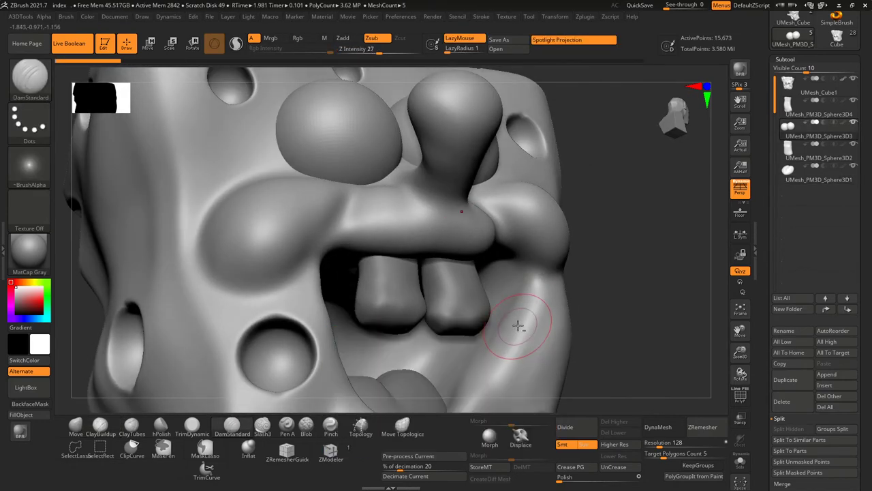
alt+click(518, 325)
mouse_move(503, 351)
right_down()
mouse_move(548, 198)
mouse_move(571, 168)
right_up()
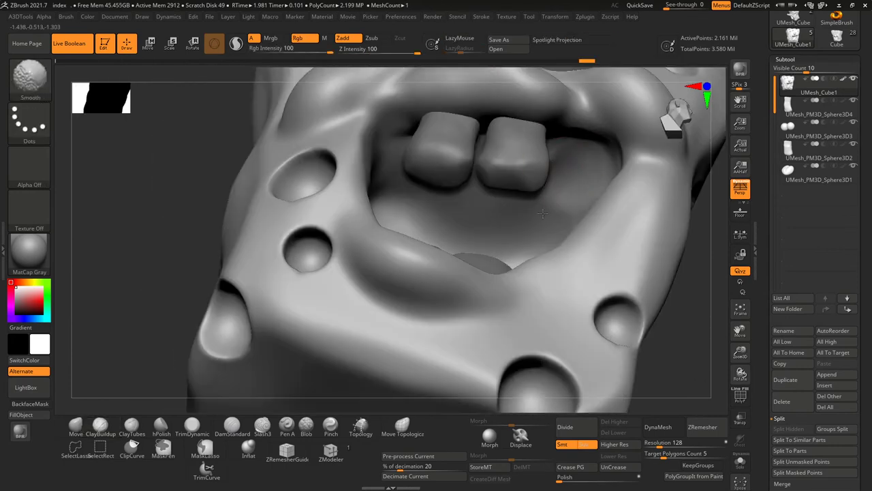
shift+right_drag(542, 213, 619, 189)
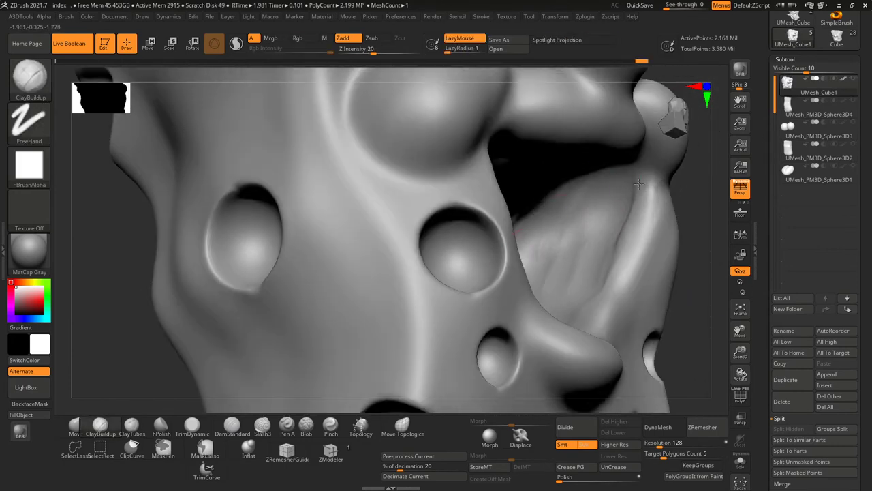
mouse_move(580, 232)
right_down()
mouse_move(571, 114)
mouse_move(466, 208)
right_up()
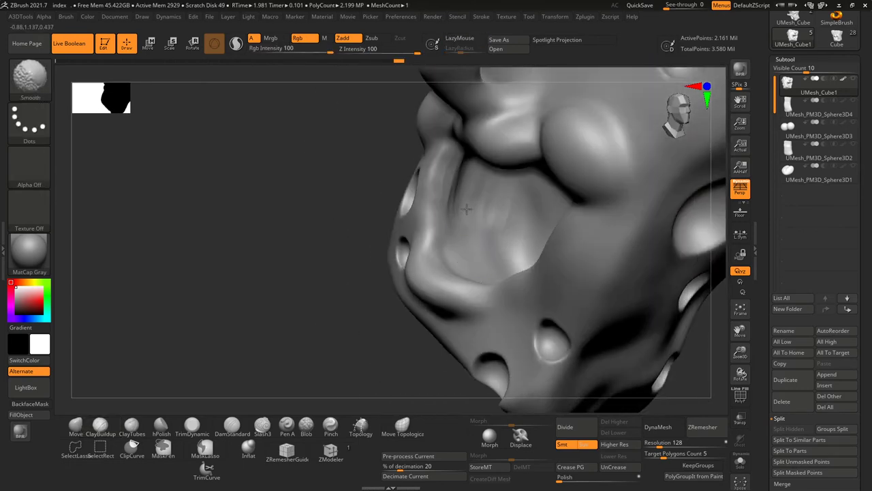
right_drag(504, 218, 396, 150)
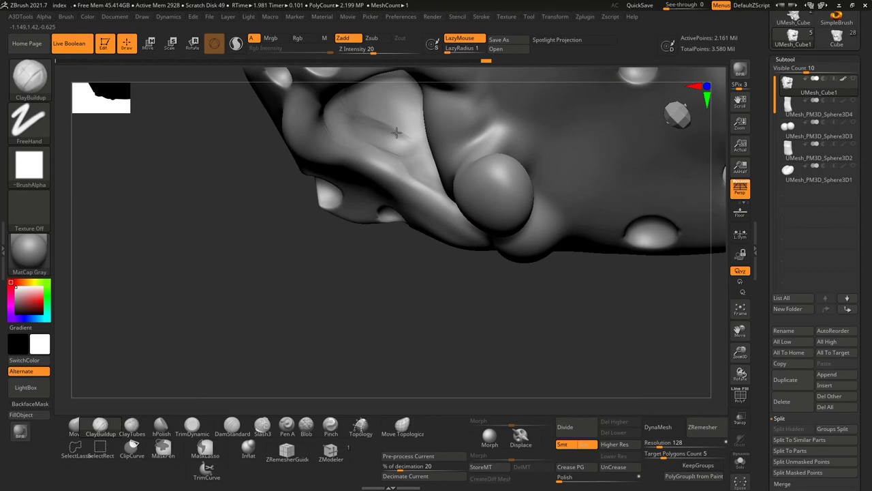
right_drag(339, 114, 425, 257)
mouse_move(456, 222)
right_down()
mouse_move(510, 197)
mouse_move(590, 253)
mouse_move(508, 258)
mouse_move(566, 248)
mouse_move(603, 260)
right_up()
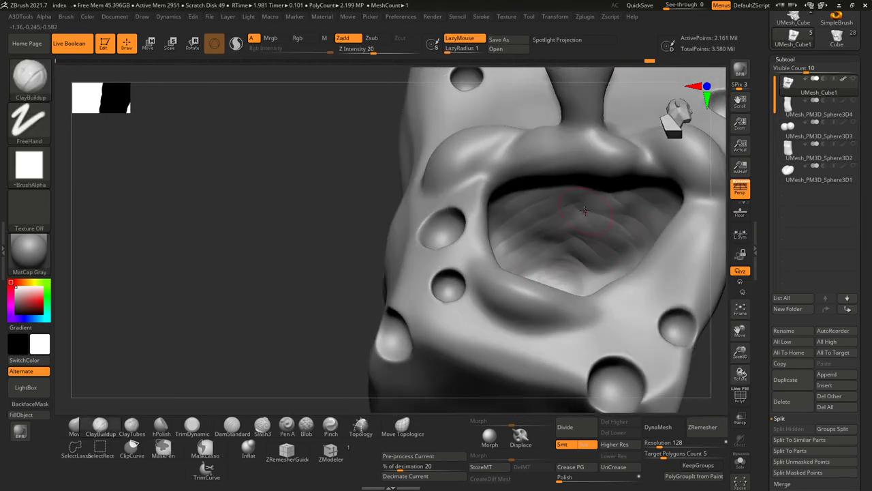
mouse_move(530, 210)
right_down()
mouse_move(555, 248)
mouse_move(580, 191)
mouse_move(538, 162)
mouse_move(614, 162)
mouse_move(399, 234)
mouse_move(408, 225)
mouse_move(396, 216)
right_up()
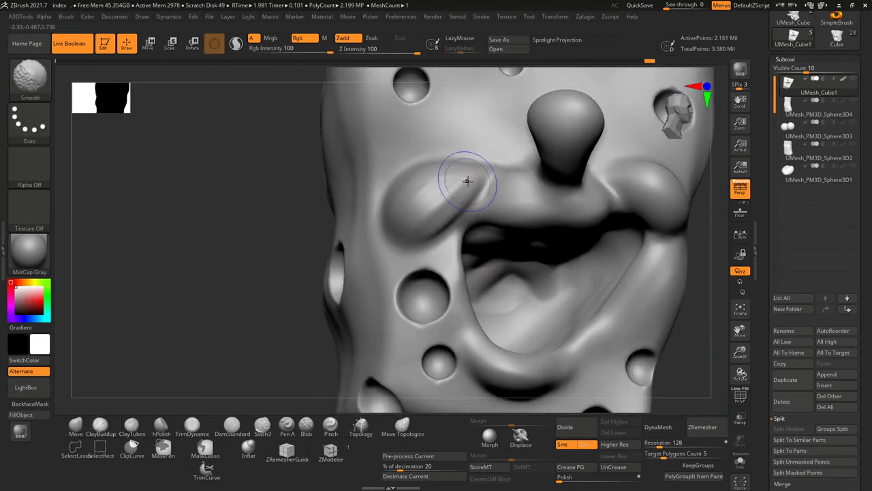
right_drag(422, 165, 489, 157)
mouse_move(564, 266)
right_down()
mouse_move(588, 236)
mouse_move(485, 242)
right_up()
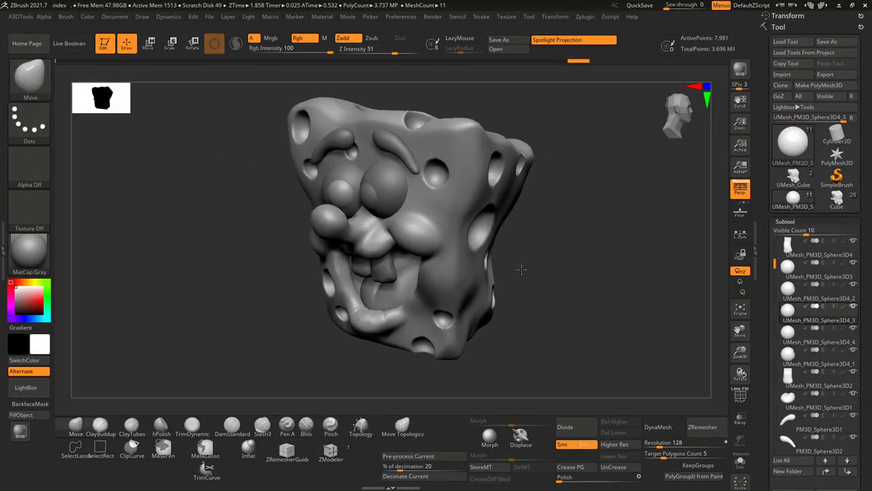
mouse_move(521, 269)
right_down()
mouse_move(530, 251)
mouse_move(428, 238)
mouse_move(448, 263)
mouse_move(436, 252)
mouse_move(452, 234)
right_up()
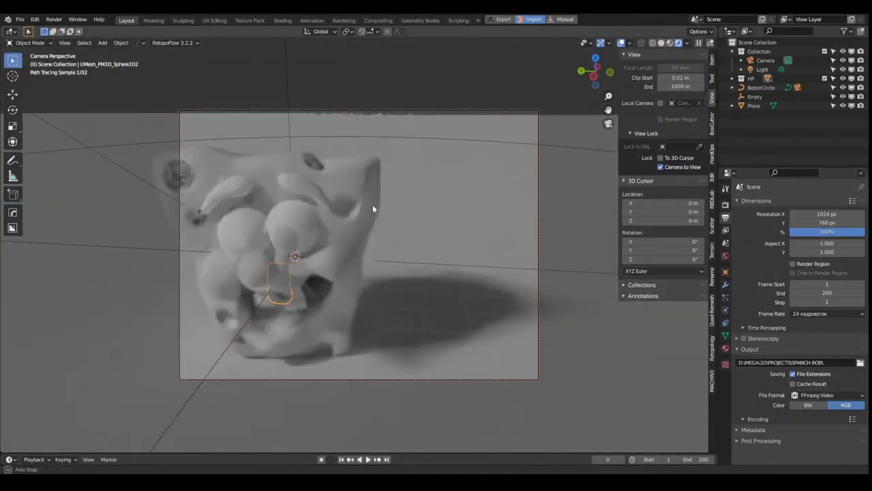
In the Shading workspace, lighten the teeth's Base Color from 717171 to 888888
middle_drag(373, 209, 468, 245)
click(468, 245)
click(283, 20)
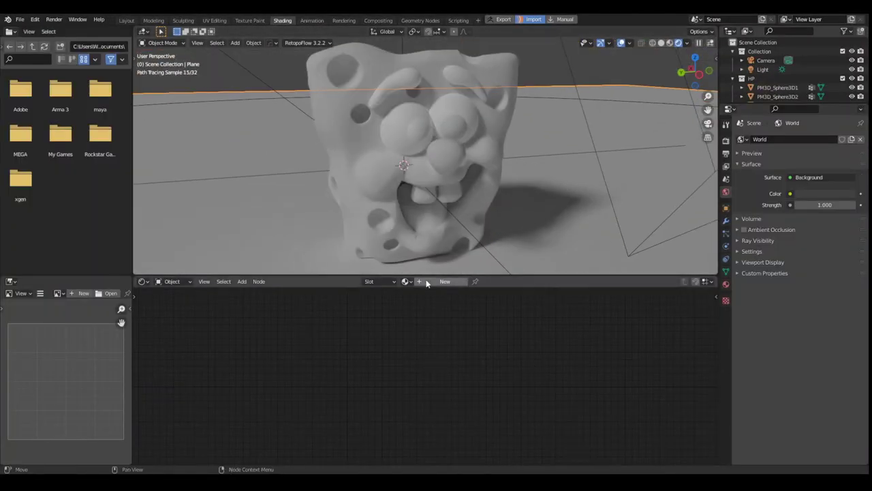
click(410, 326)
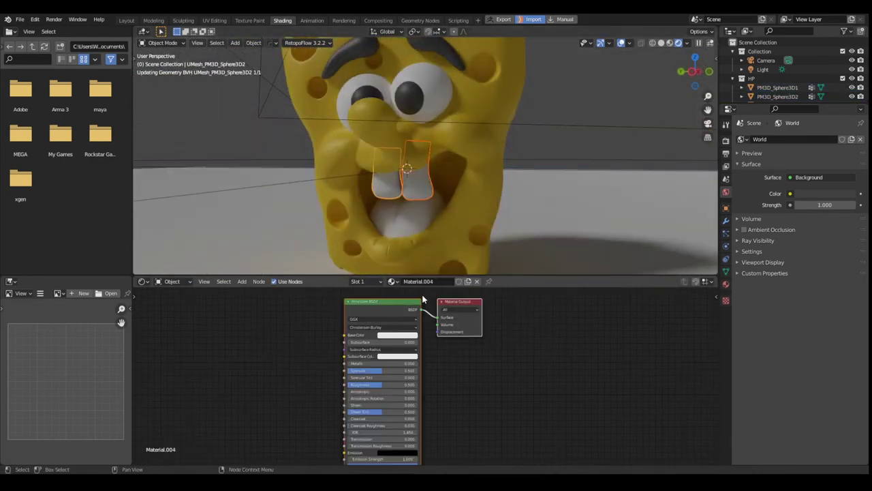
drag(432, 253, 432, 247)
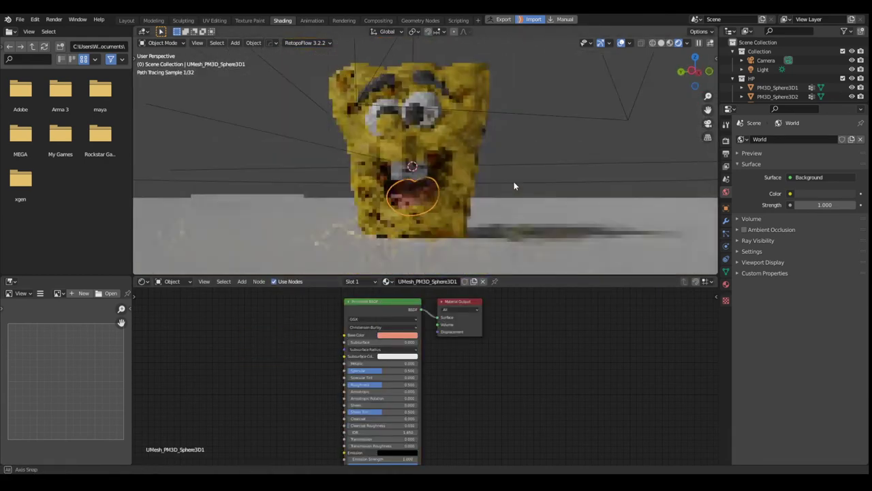
mouse_move(501, 183)
middle_down()
mouse_move(316, 162)
mouse_move(319, 153)
middle_up()
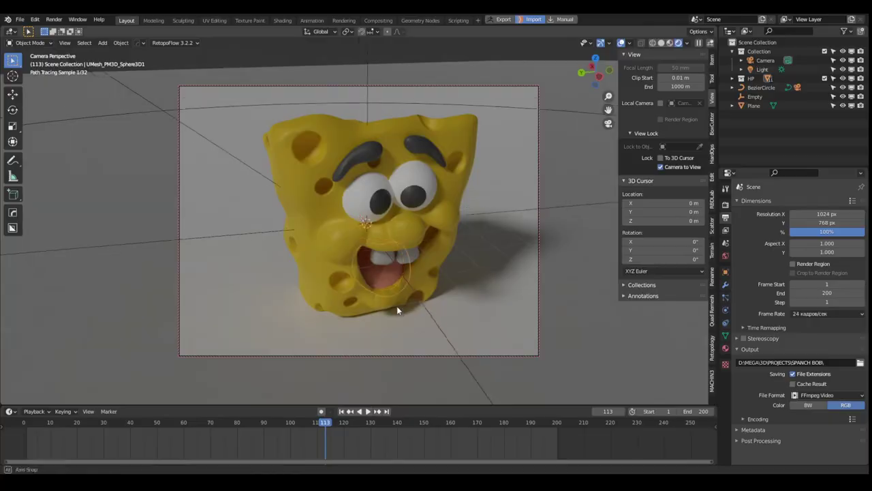
mouse_move(276, 338)
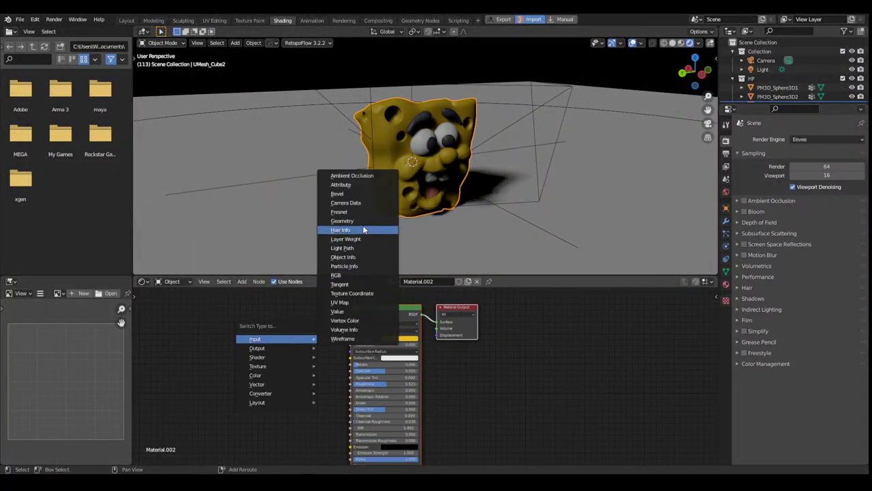
Add Diffuse BSDF, Shader to RGB and ColorRamp nodes feeding the sponge's Base Color
key(Escape)
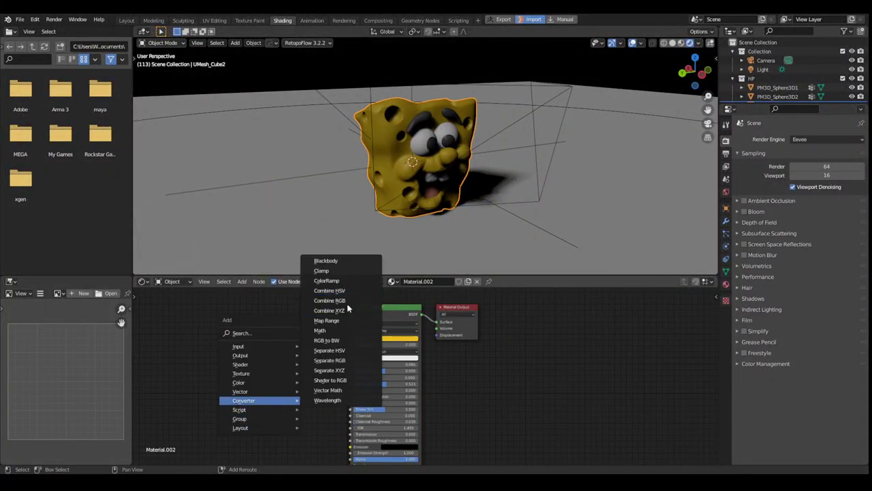
mouse_move(190, 340)
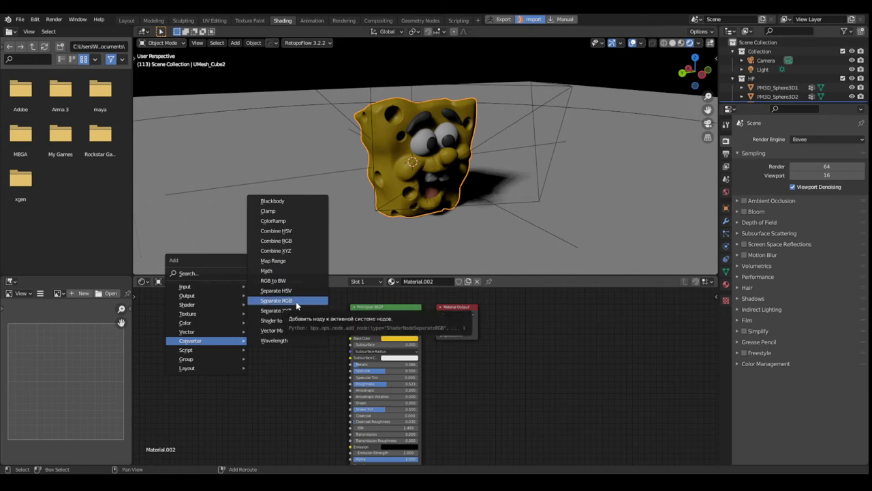
click(272, 220)
click(303, 333)
key(shift+a)
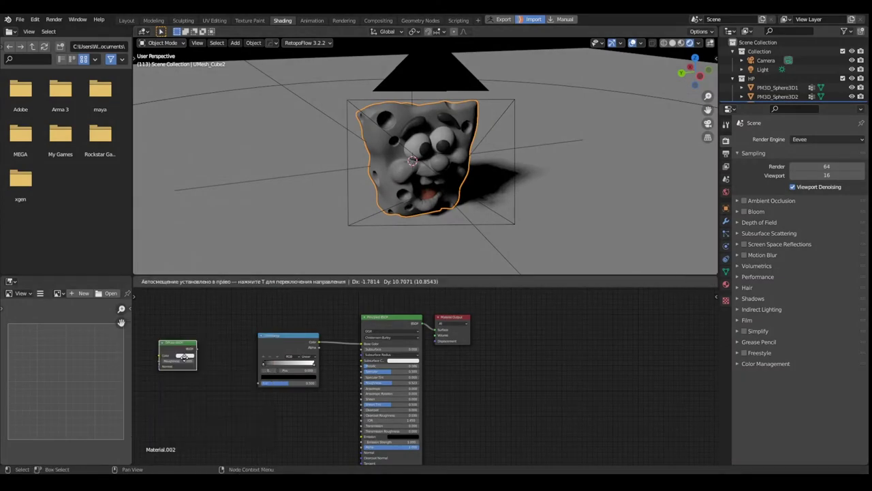
click(164, 355)
key(shift+a)
text(s)
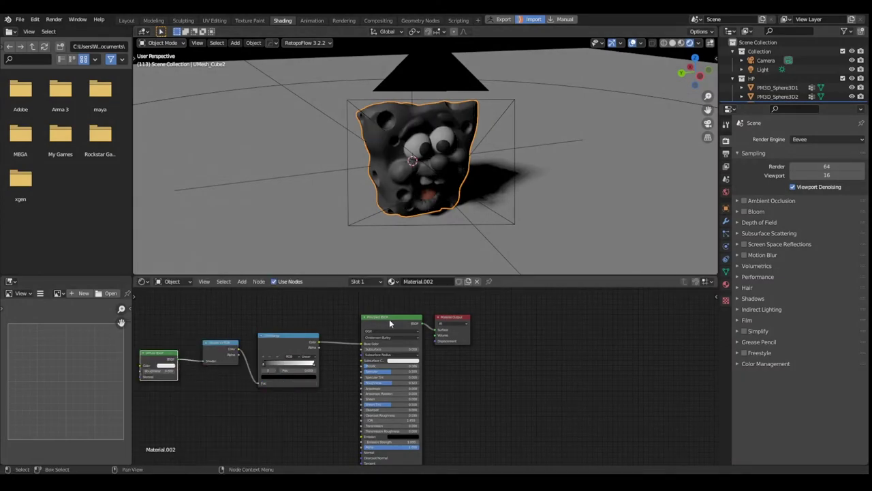
scroll(270, 367, up, 4)
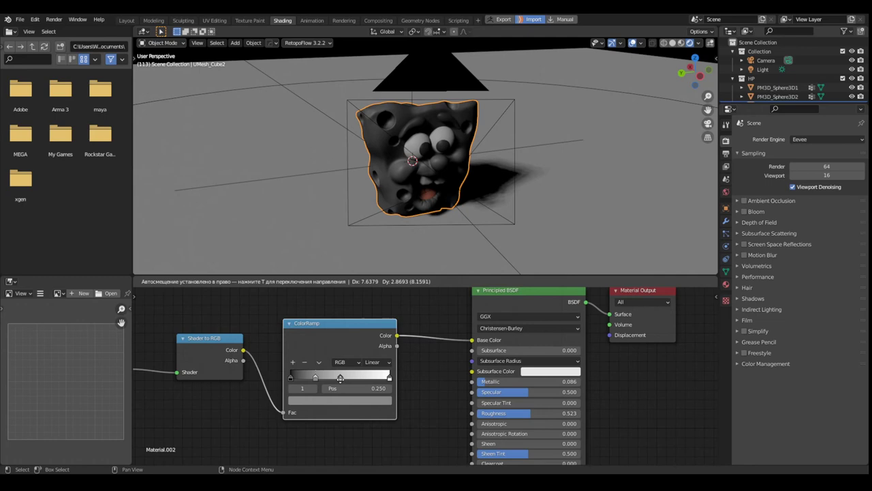
Set the ramp's upper stop to white and nudge it slightly left
click(305, 342)
click(329, 300)
drag(341, 308, 327, 298)
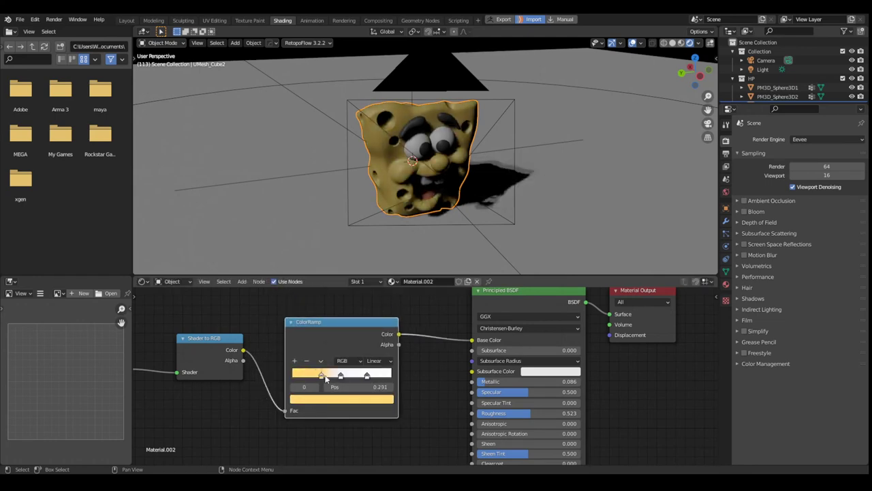
scroll(346, 269, up, 3)
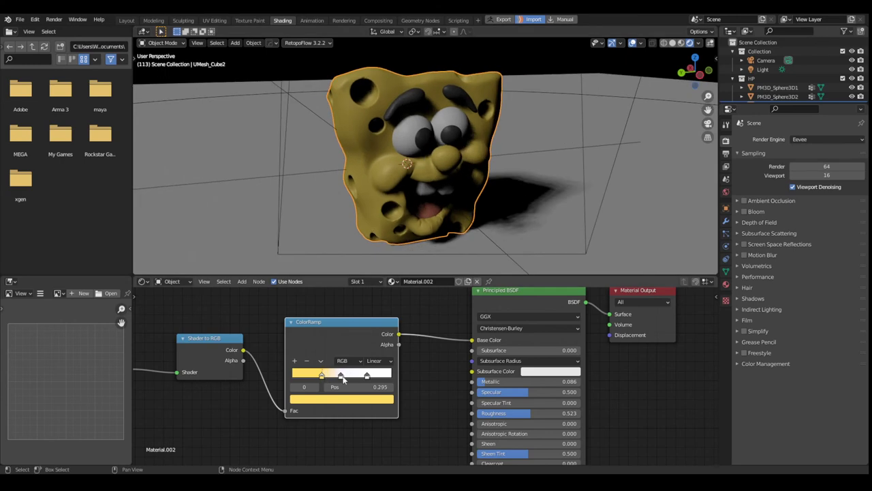
drag(327, 370, 324, 370)
scroll(398, 245, down, 3)
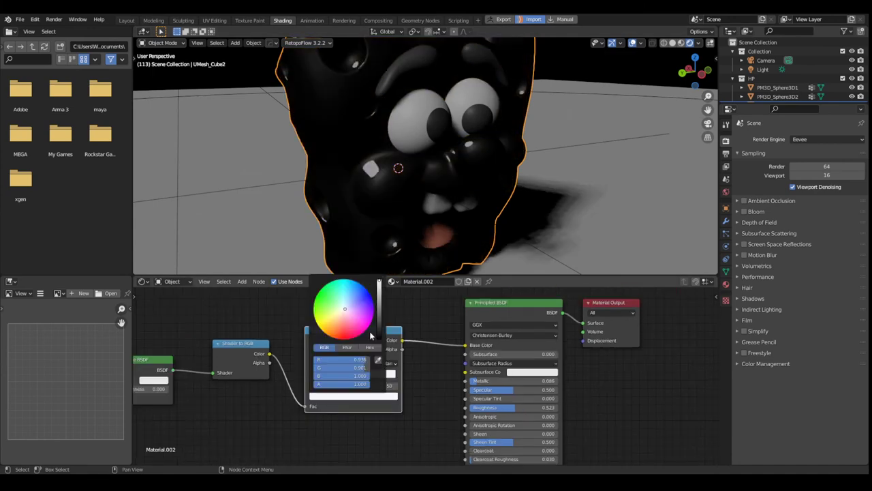
Add a black ramp stop at 0.575 and check the toon shading from another angle
click(312, 362)
drag(320, 374, 365, 379)
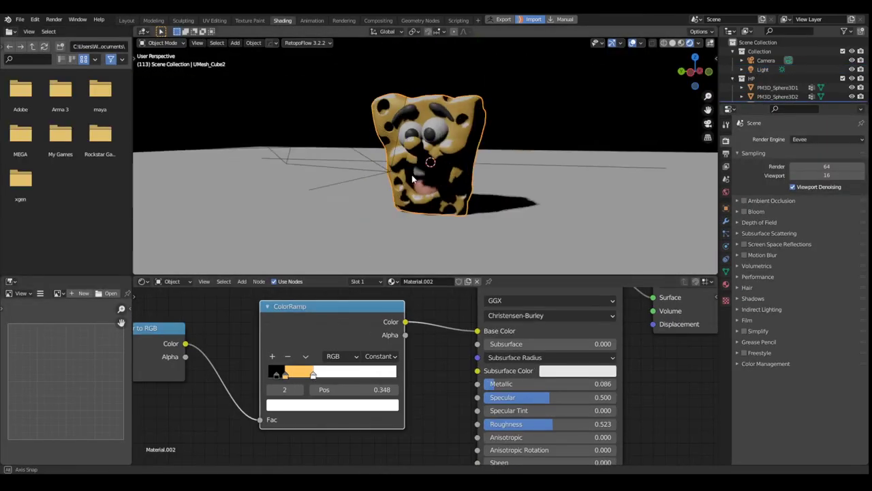
mouse_move(382, 147)
middle_down()
mouse_move(399, 140)
mouse_move(314, 380)
middle_up()
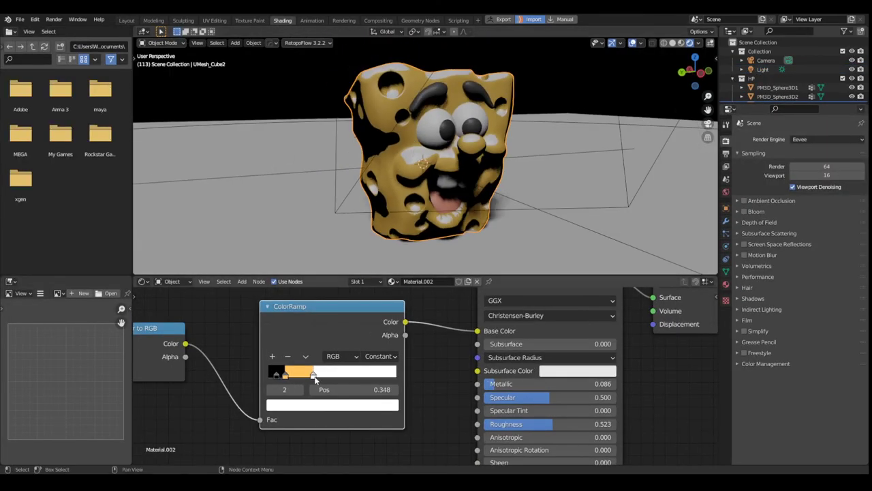
click(290, 372)
mouse_move(436, 171)
middle_down()
mouse_move(456, 162)
mouse_move(370, 177)
mouse_move(382, 173)
middle_up()
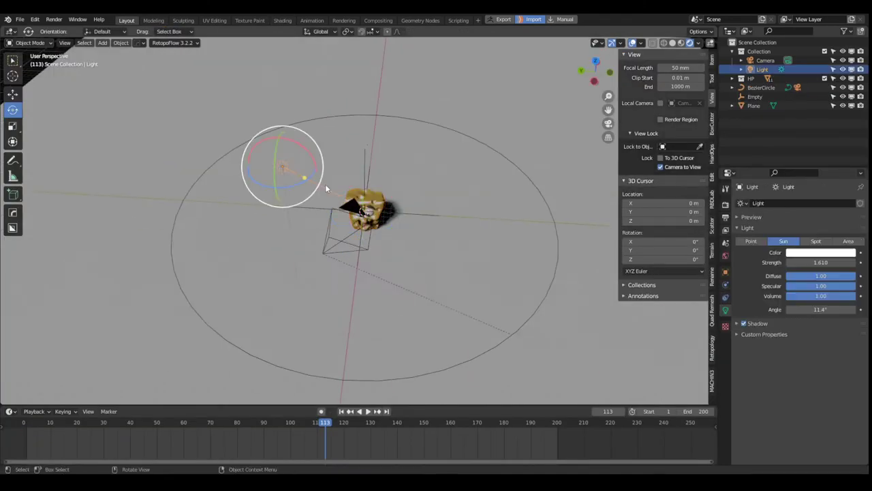
Re-aim the Sun light and parent the camera to the BezierCircle path
mouse_move(325, 189)
middle_down()
mouse_move(357, 238)
mouse_move(226, 180)
middle_up()
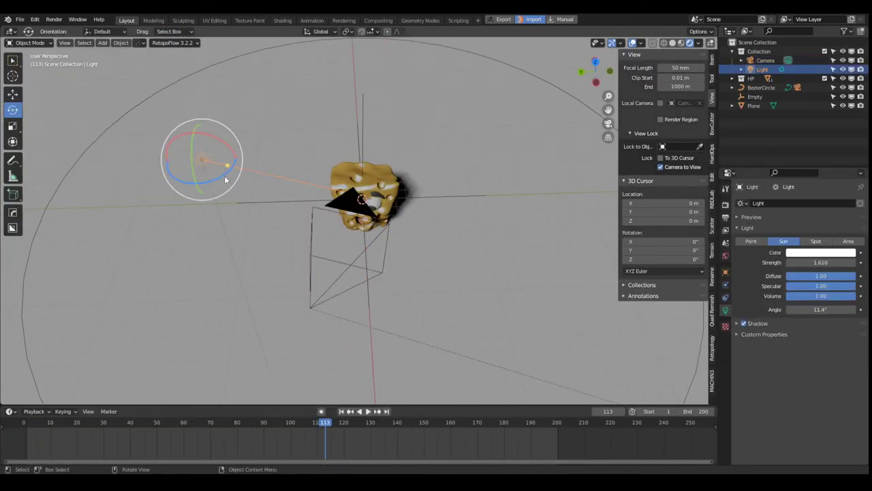
shift+click(167, 351)
key(ctrl+p)
click(237, 236)
click(102, 425)
Play the orbiting camera animation and check the FFmpeg output settings
key(space)
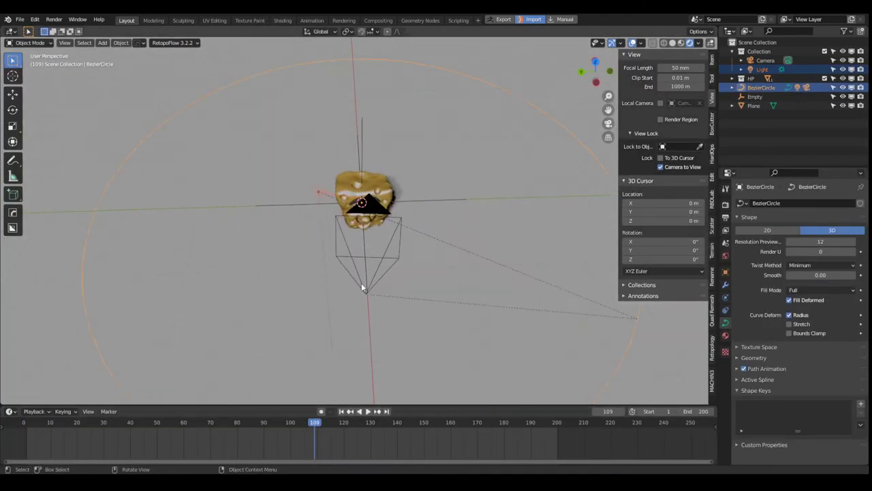
middle_drag(362, 288, 477, 264)
click(724, 217)
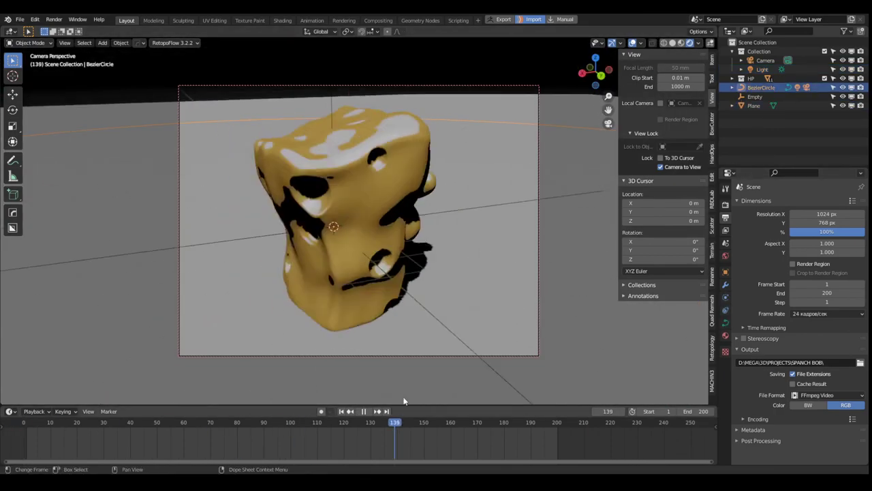
key(Escape)
key(space)
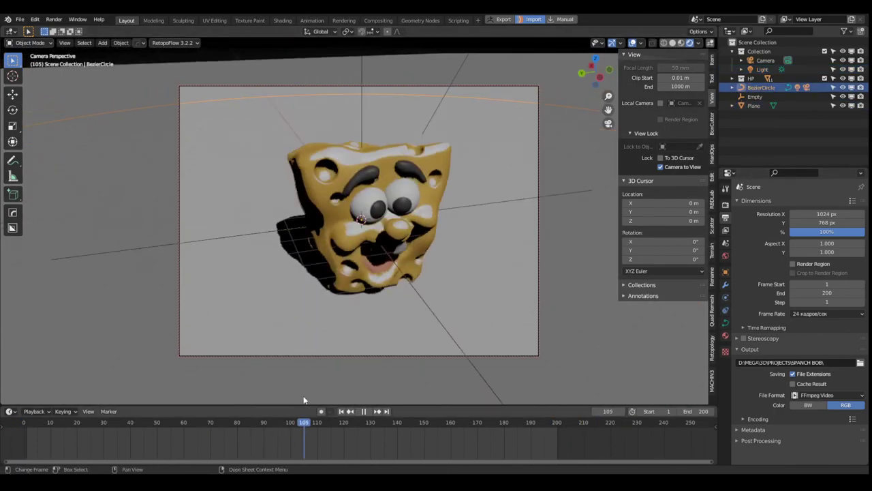